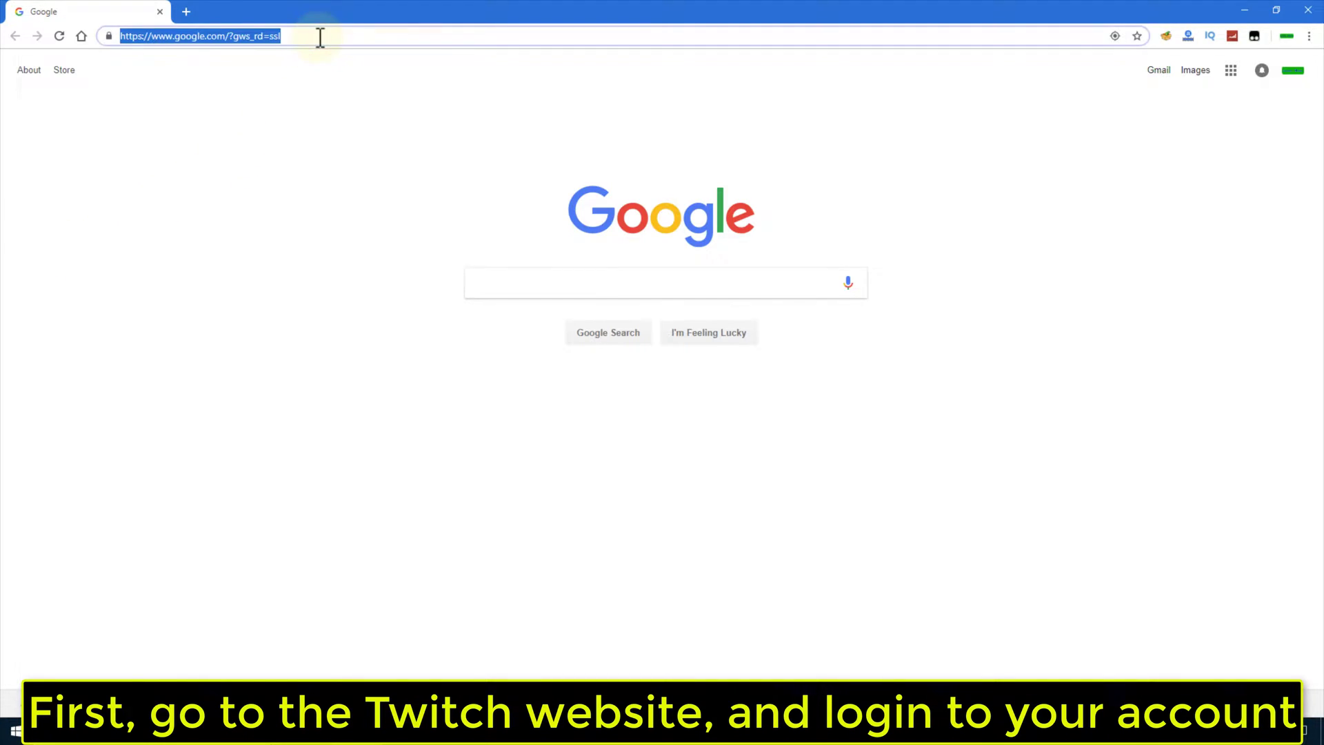
Step: Load twitch.tv in Chrome with the account already signed in
type("twitch.tv")
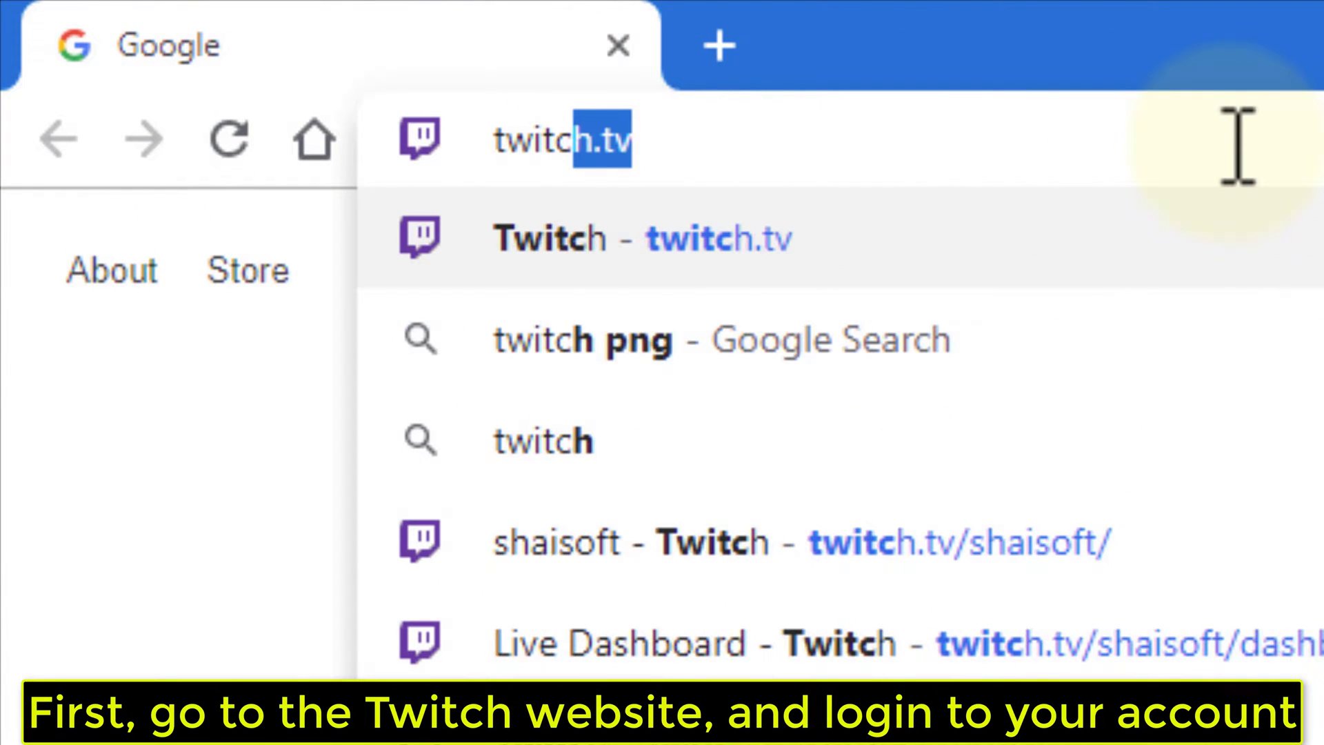
key("Return")
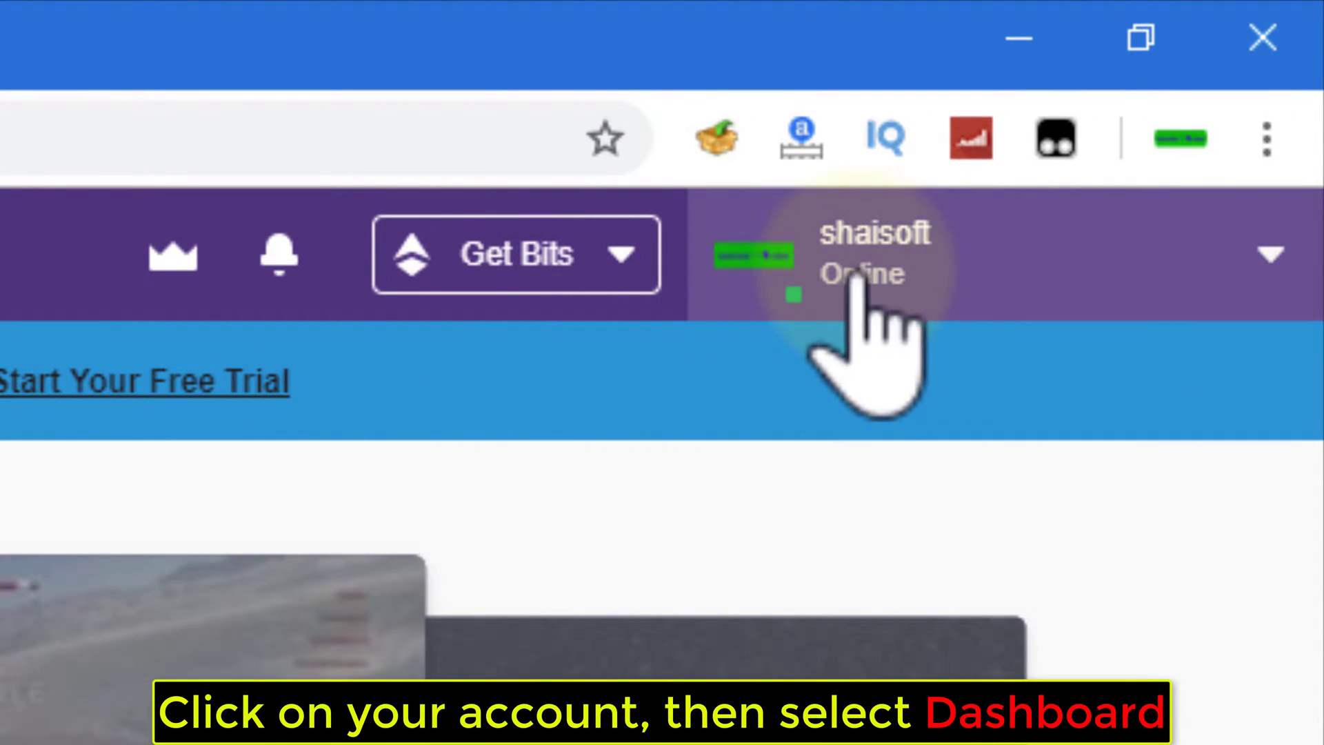
Step: Copy the Primary Stream key from the Twitch dashboard's Channel settings
left_click(861, 271)
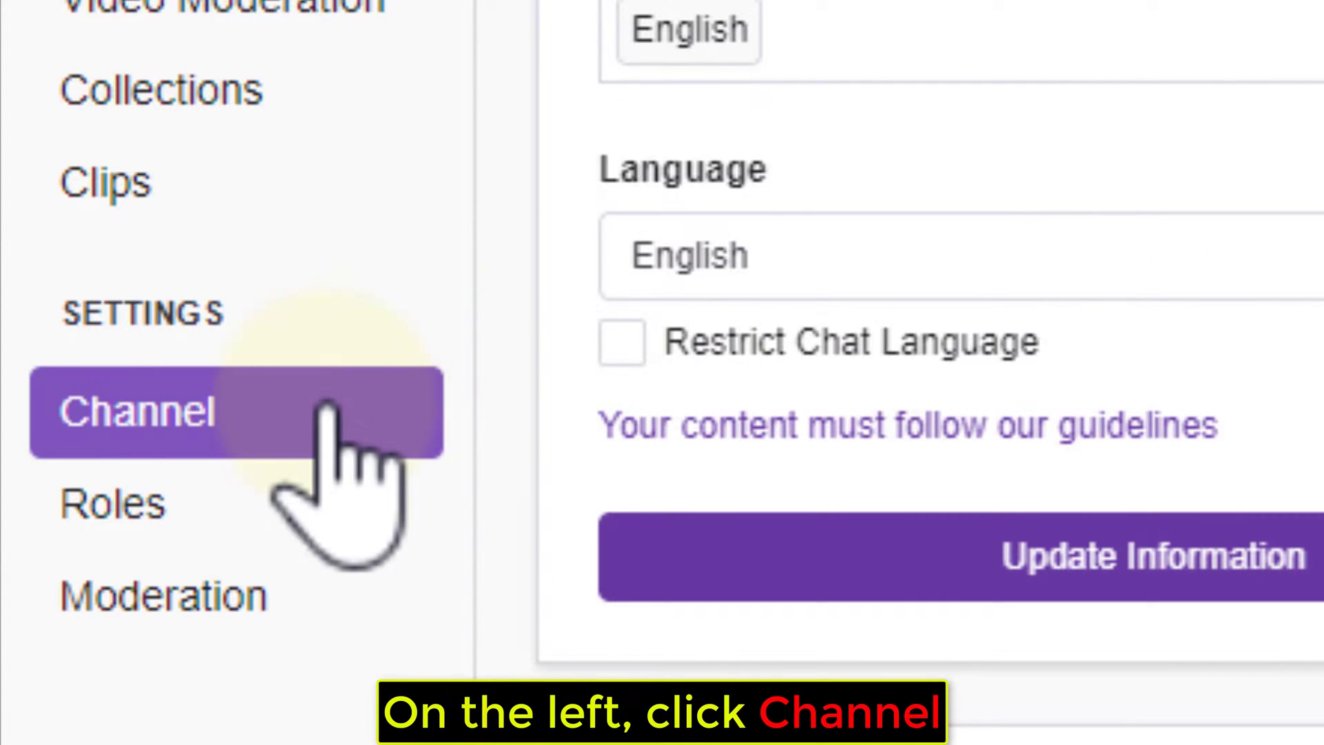
left_click(327, 410)
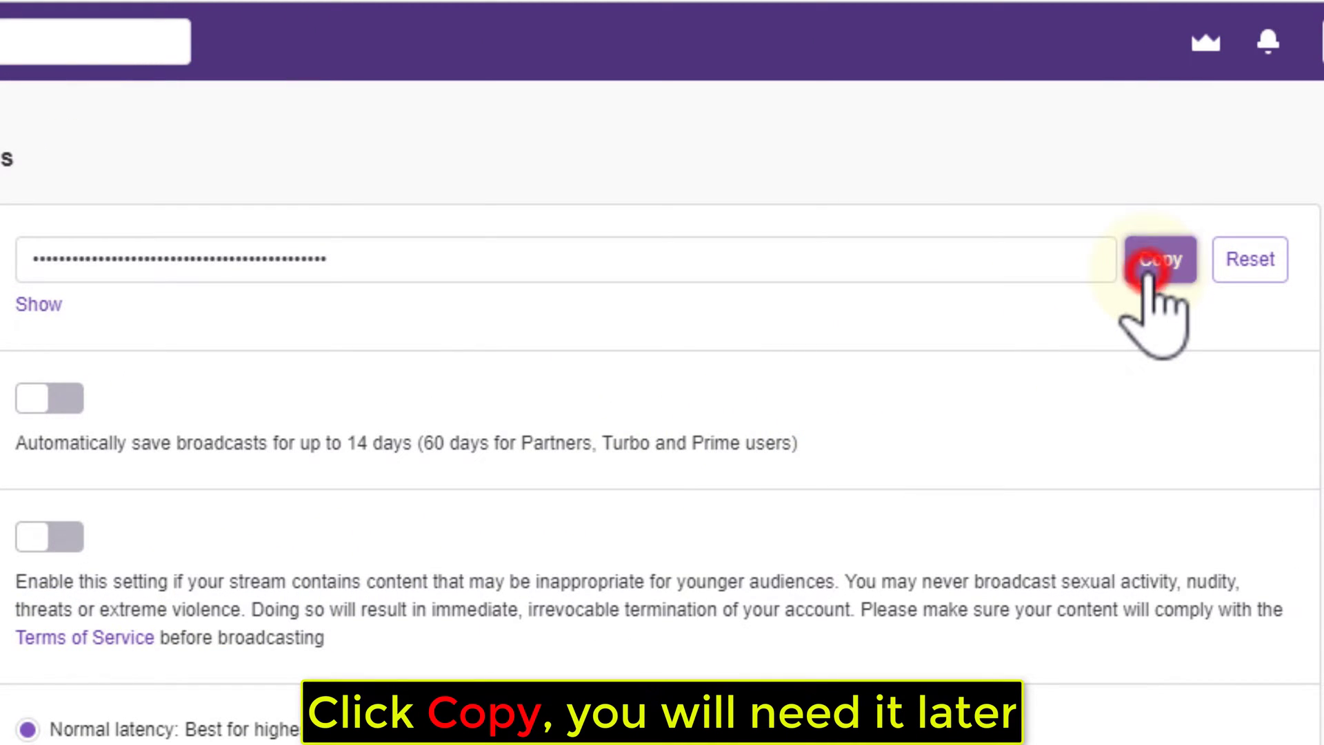
left_click(1146, 273)
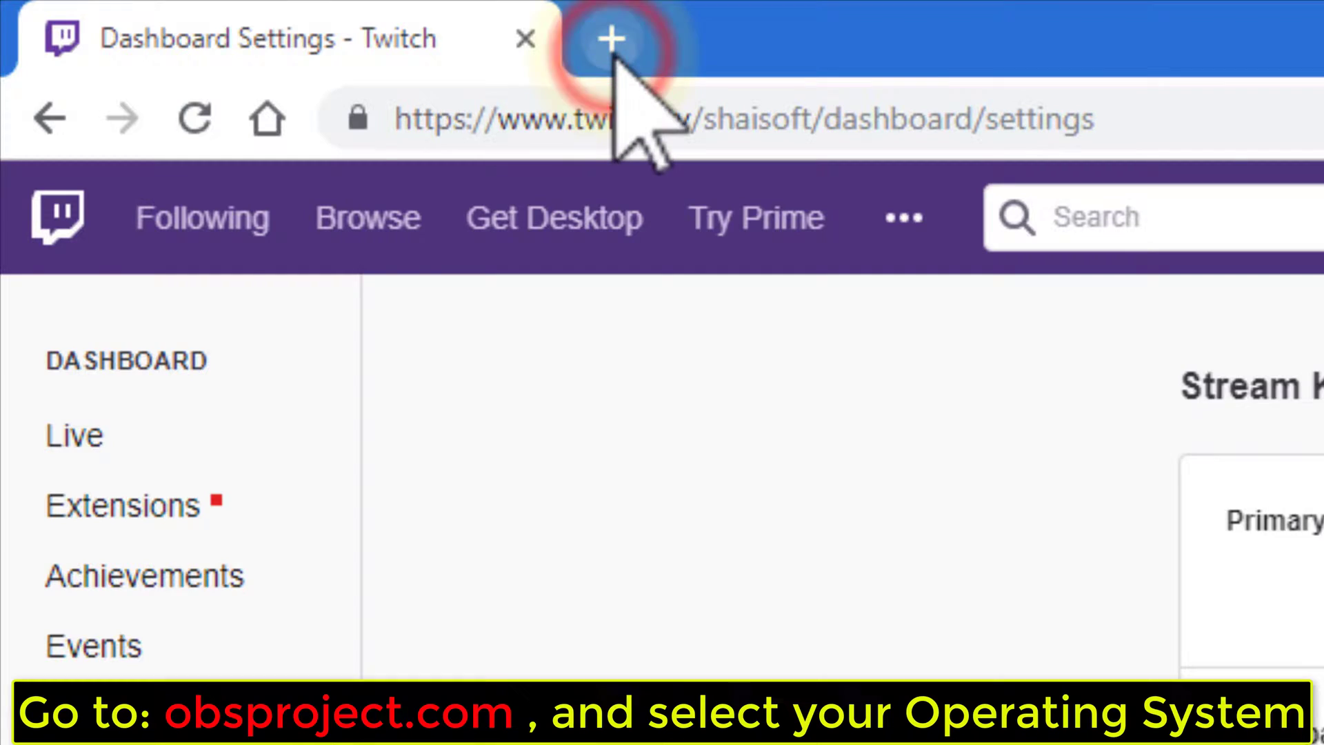
Step: Download the Windows OBS Studio installer from obsproject.com, then close that tab
left_click(612, 39)
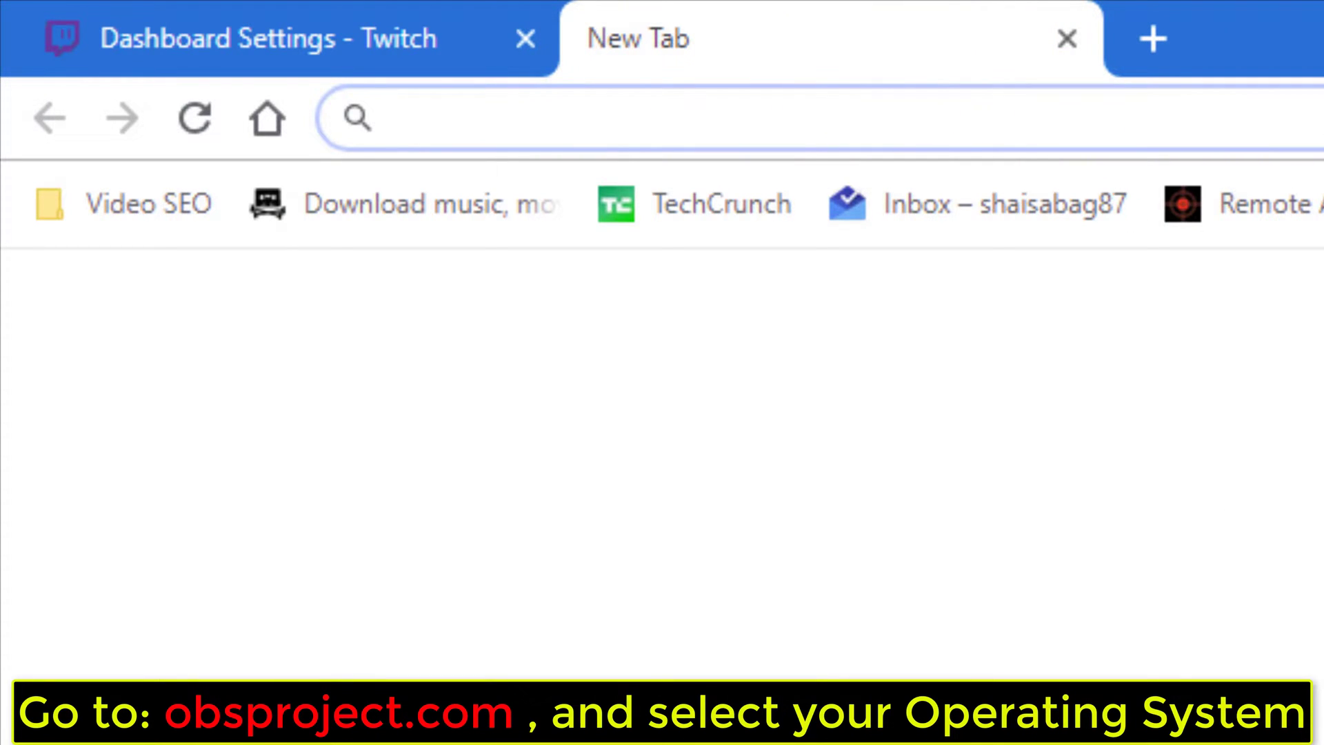
type("obsproj")
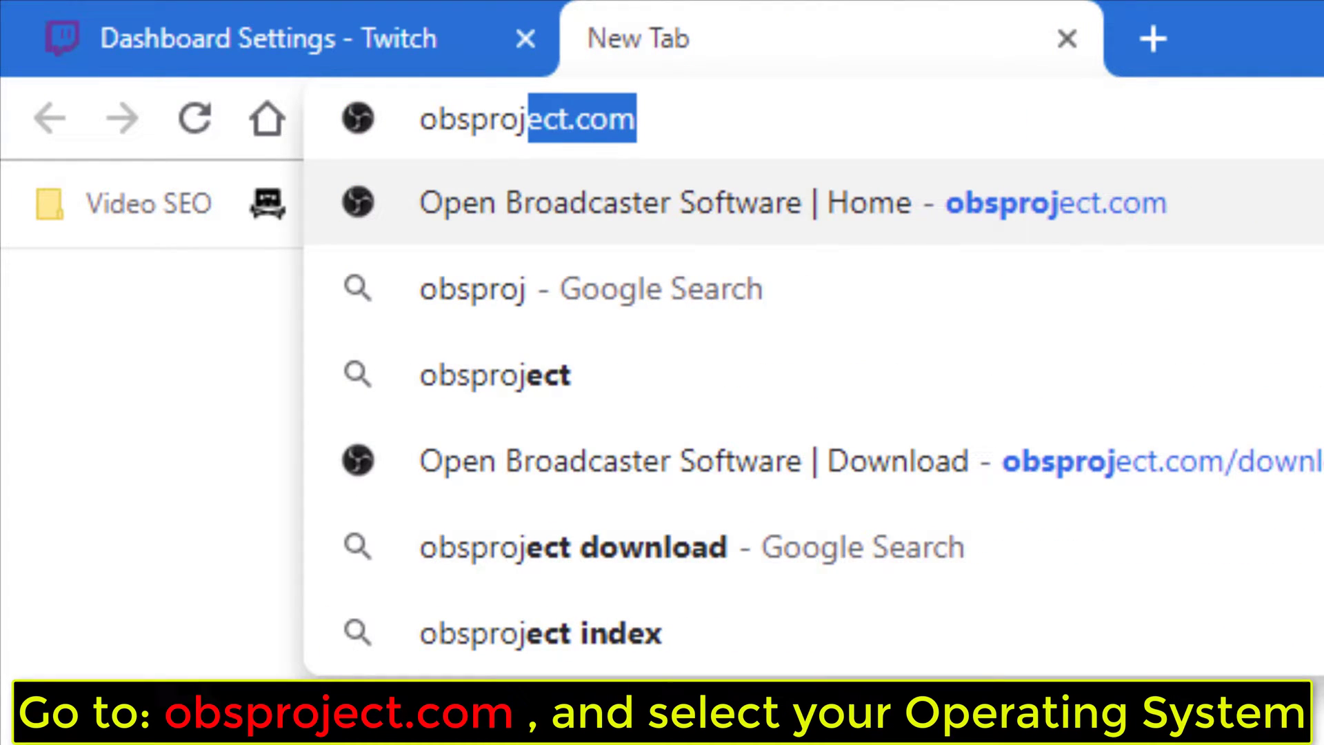
type("ect.c")
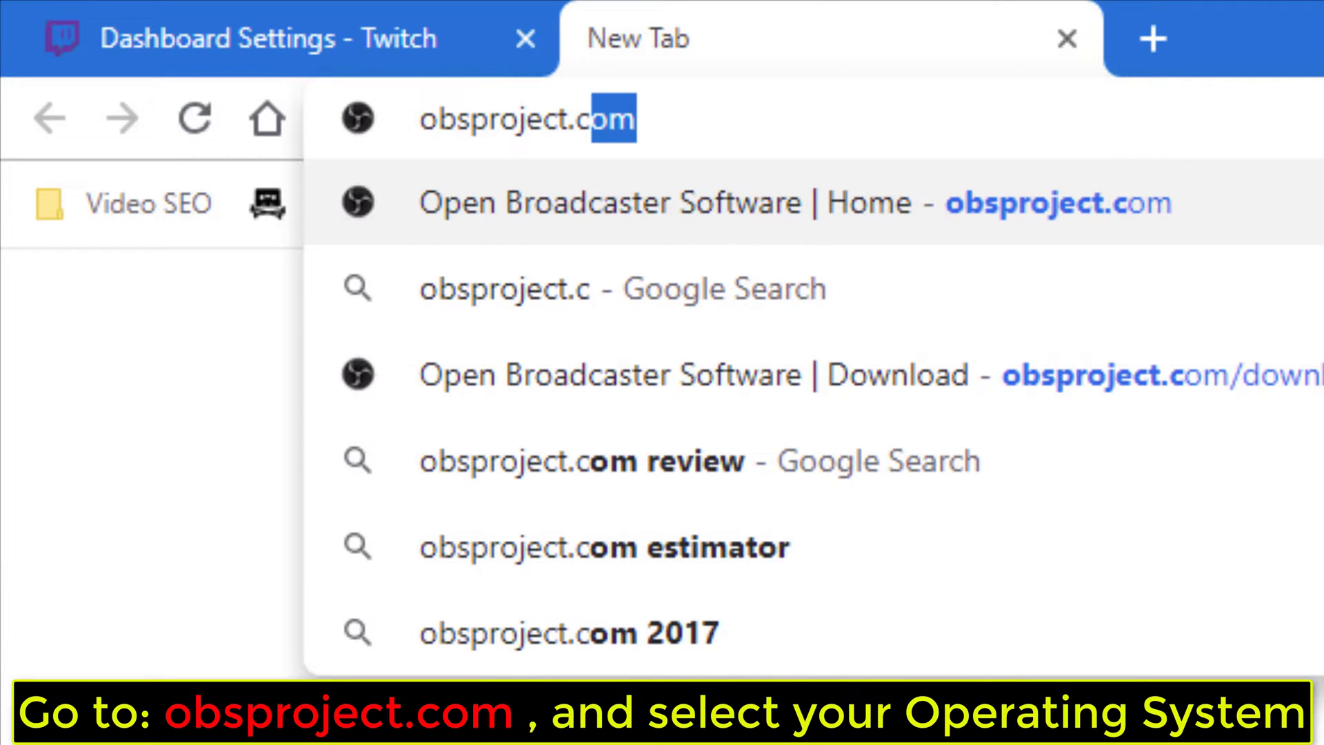
type("om")
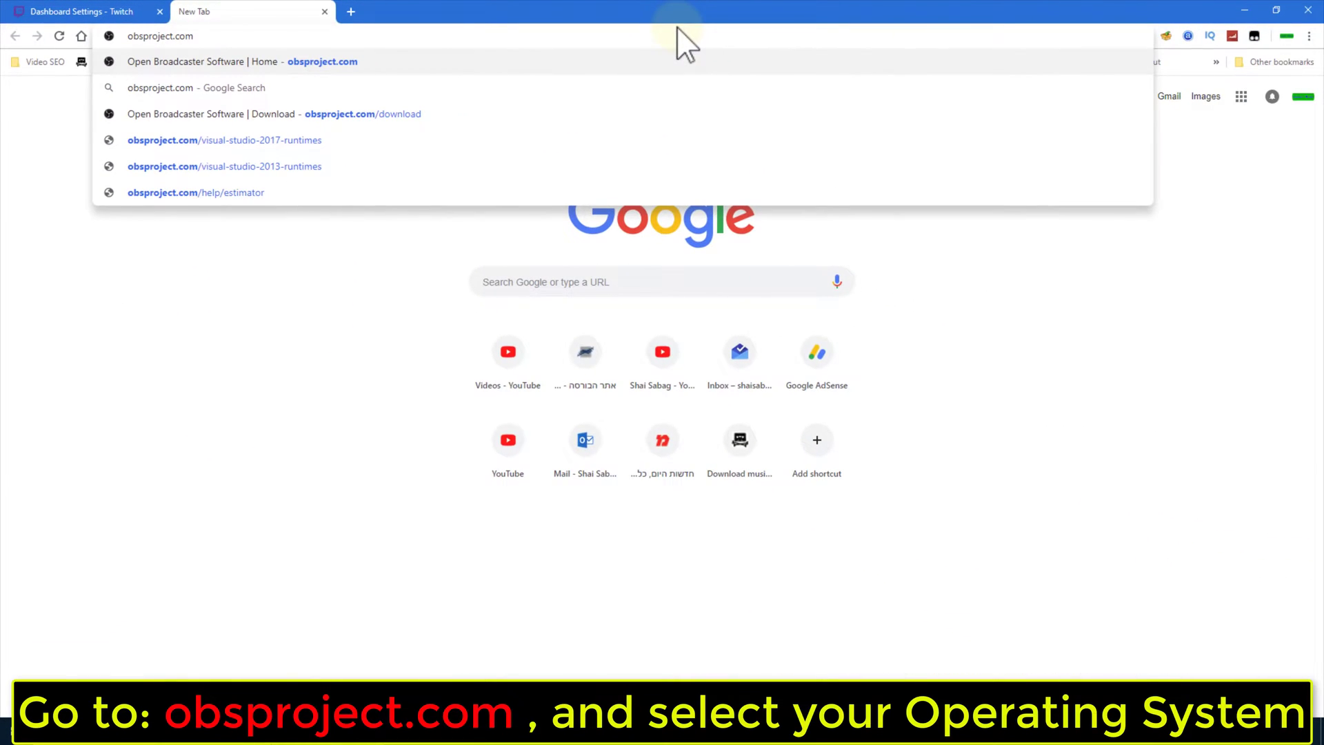
key("Return")
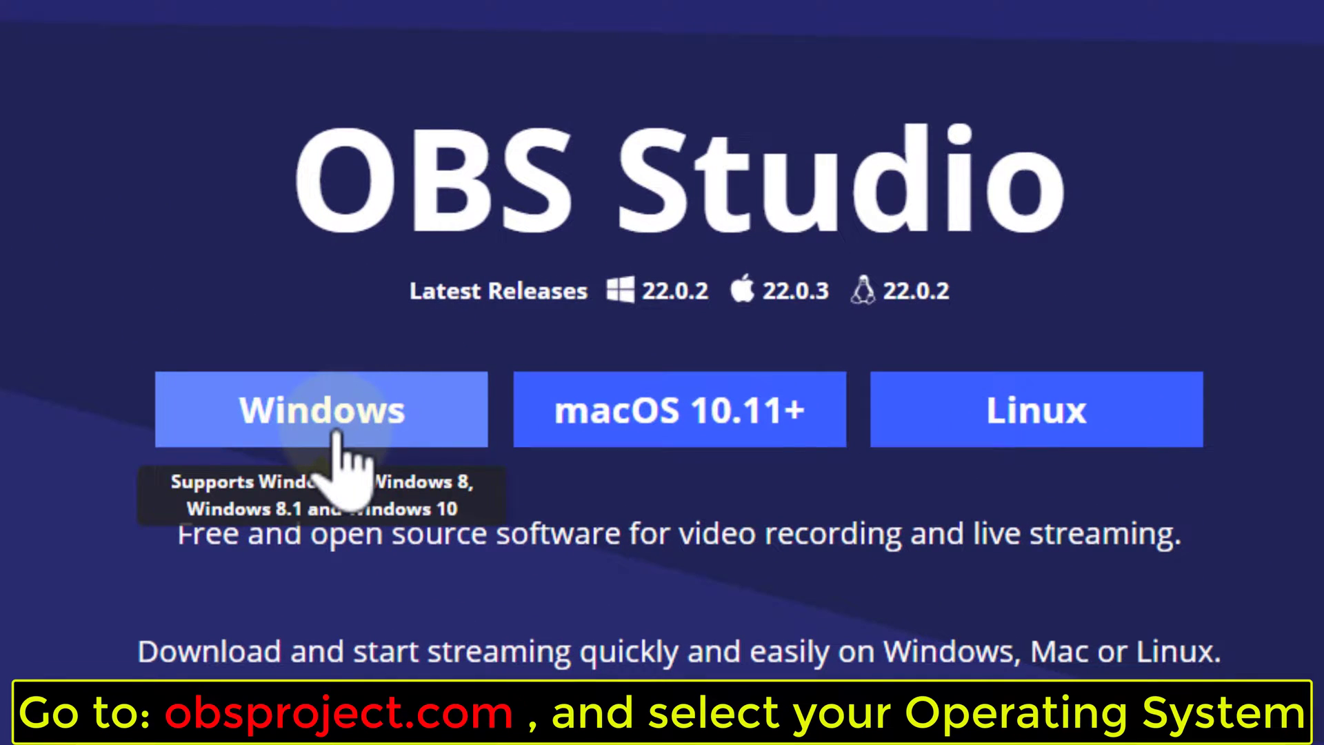
left_click(338, 437)
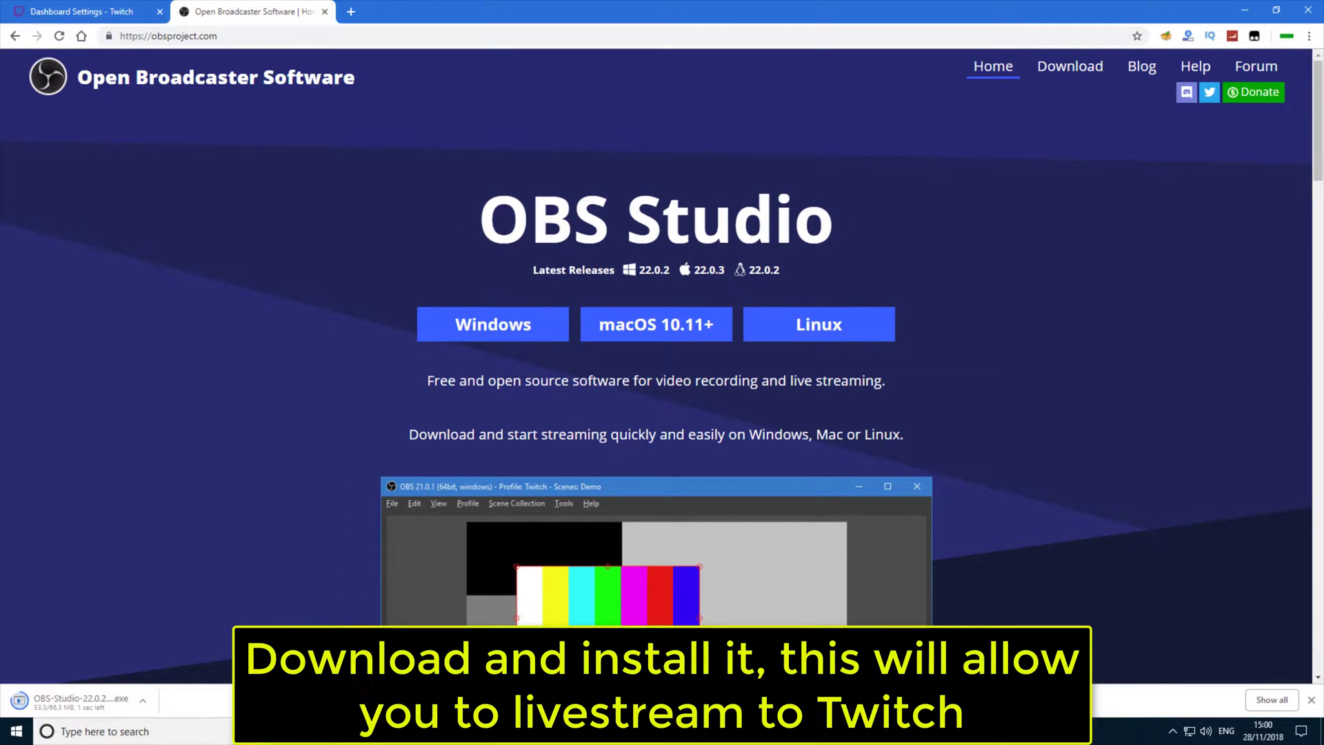
left_click(324, 12)
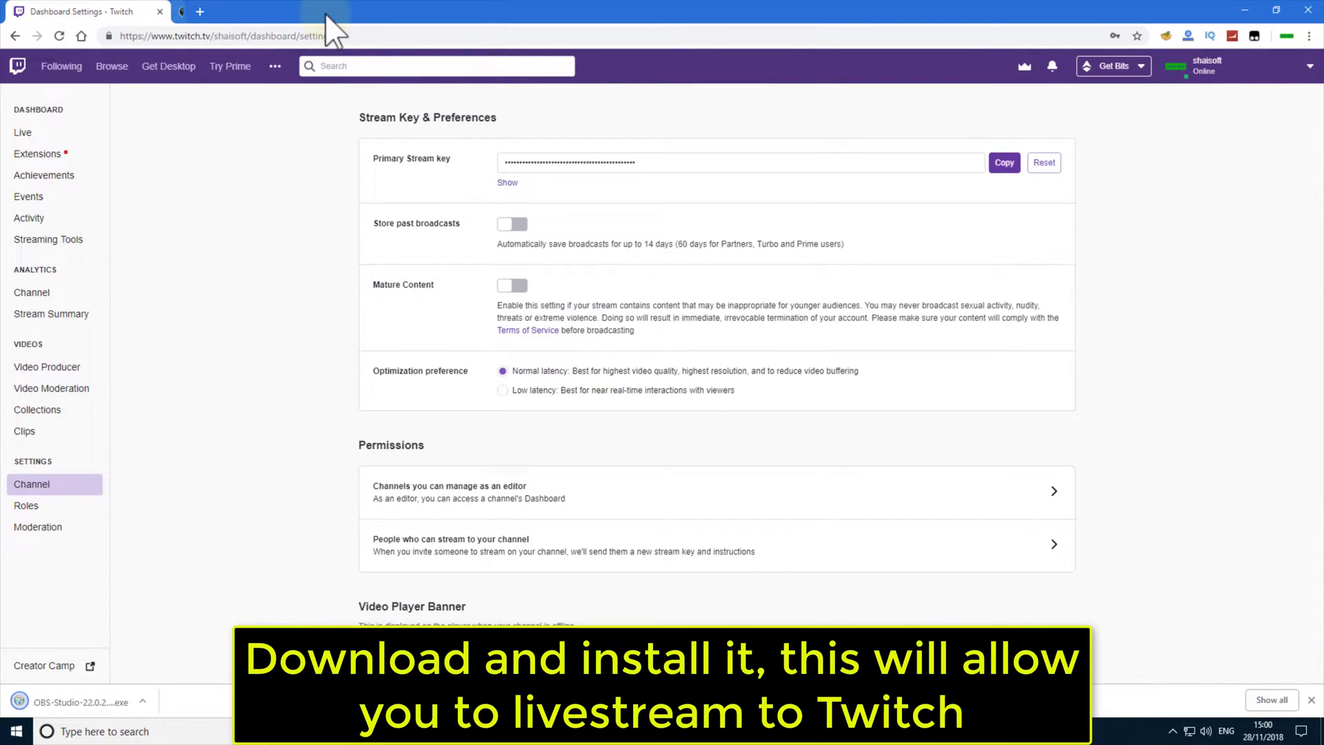
Step: Install OBS Studio 22.0.2 into the default folder with default components, and launch it
left_click(1242, 10)
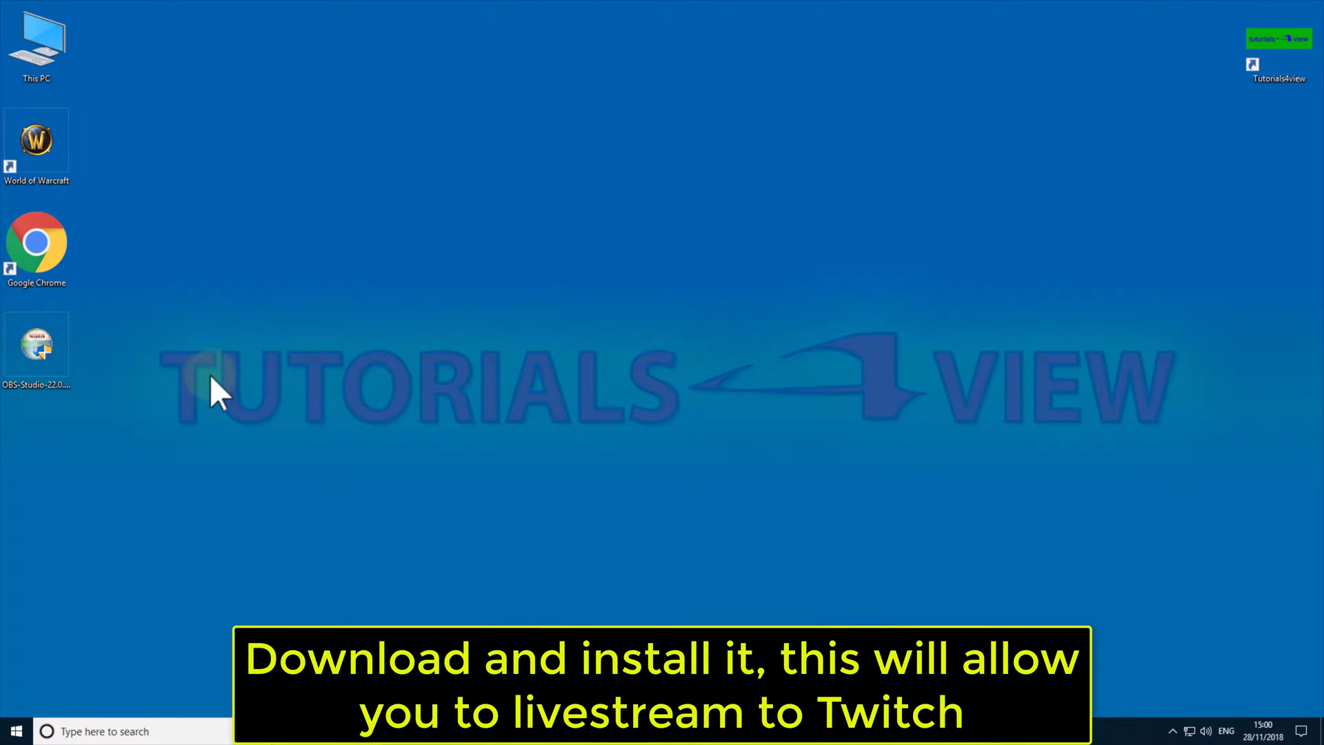
double_click(54, 347)
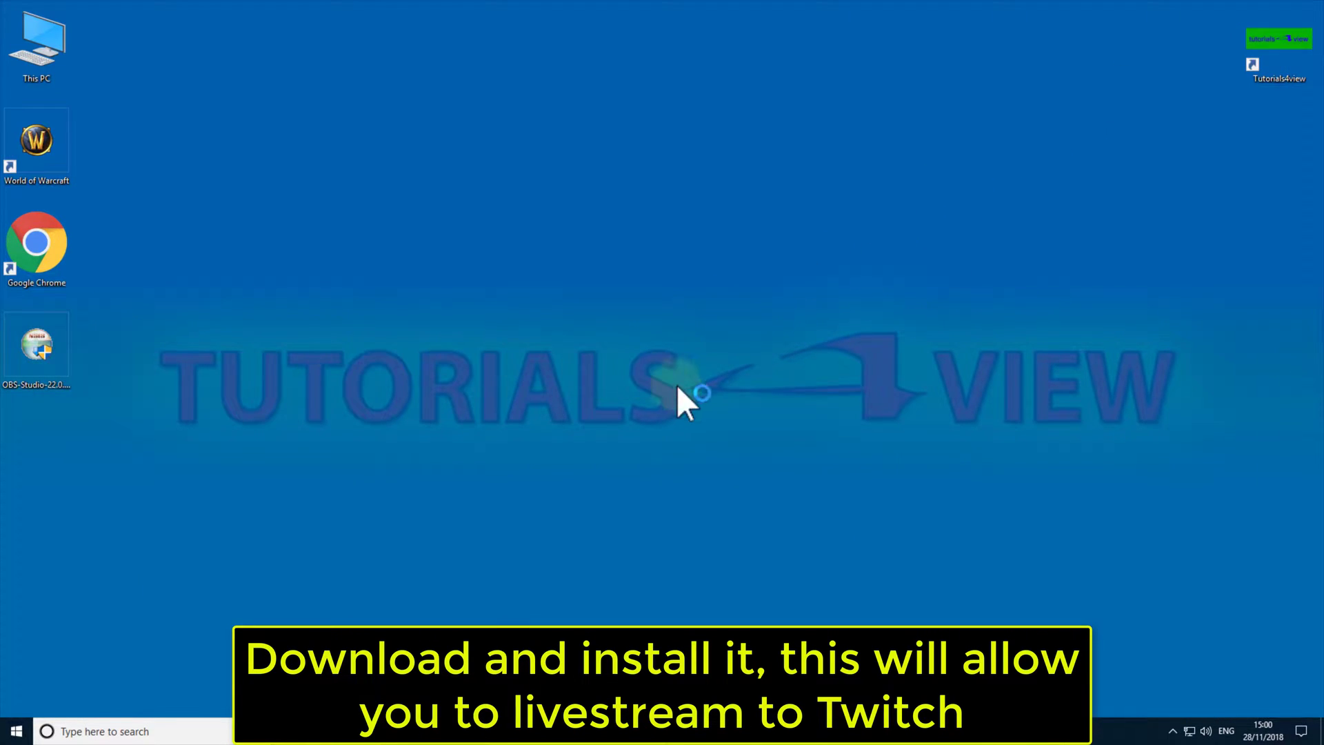
left_click(753, 479)
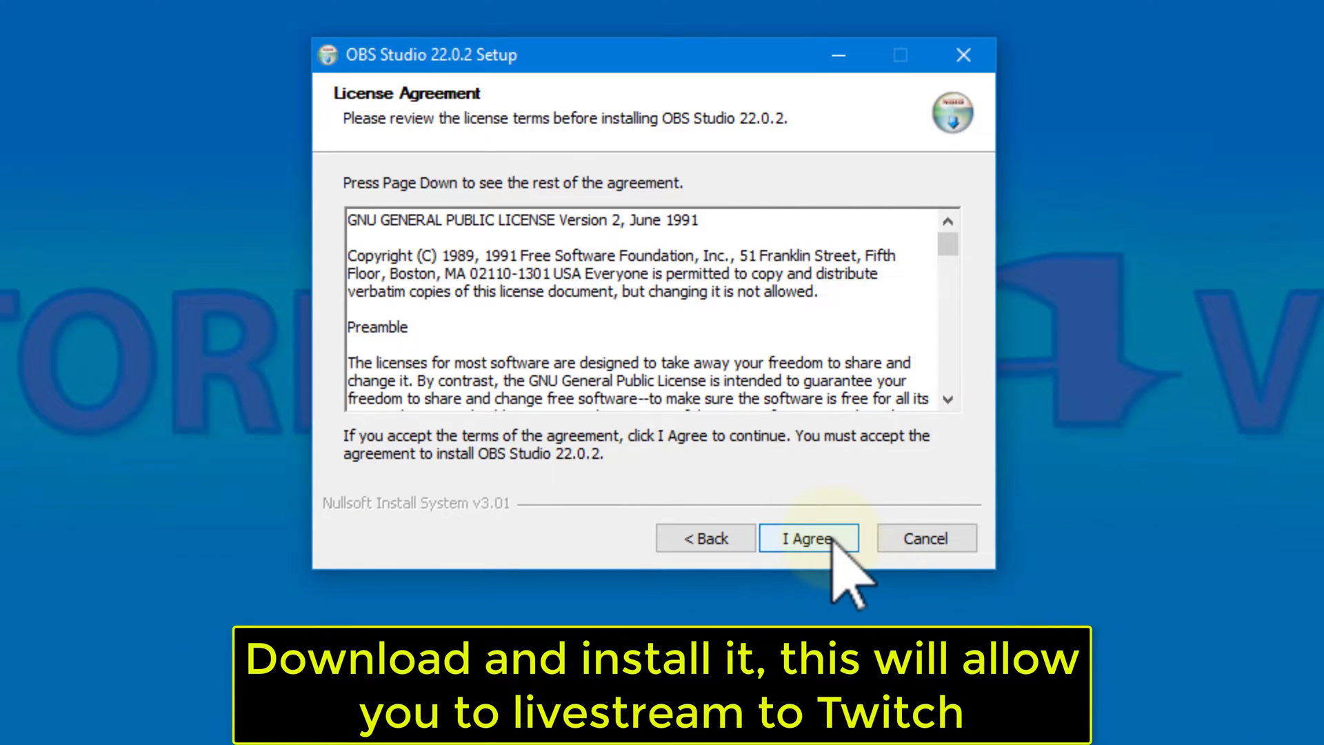
left_click(832, 540)
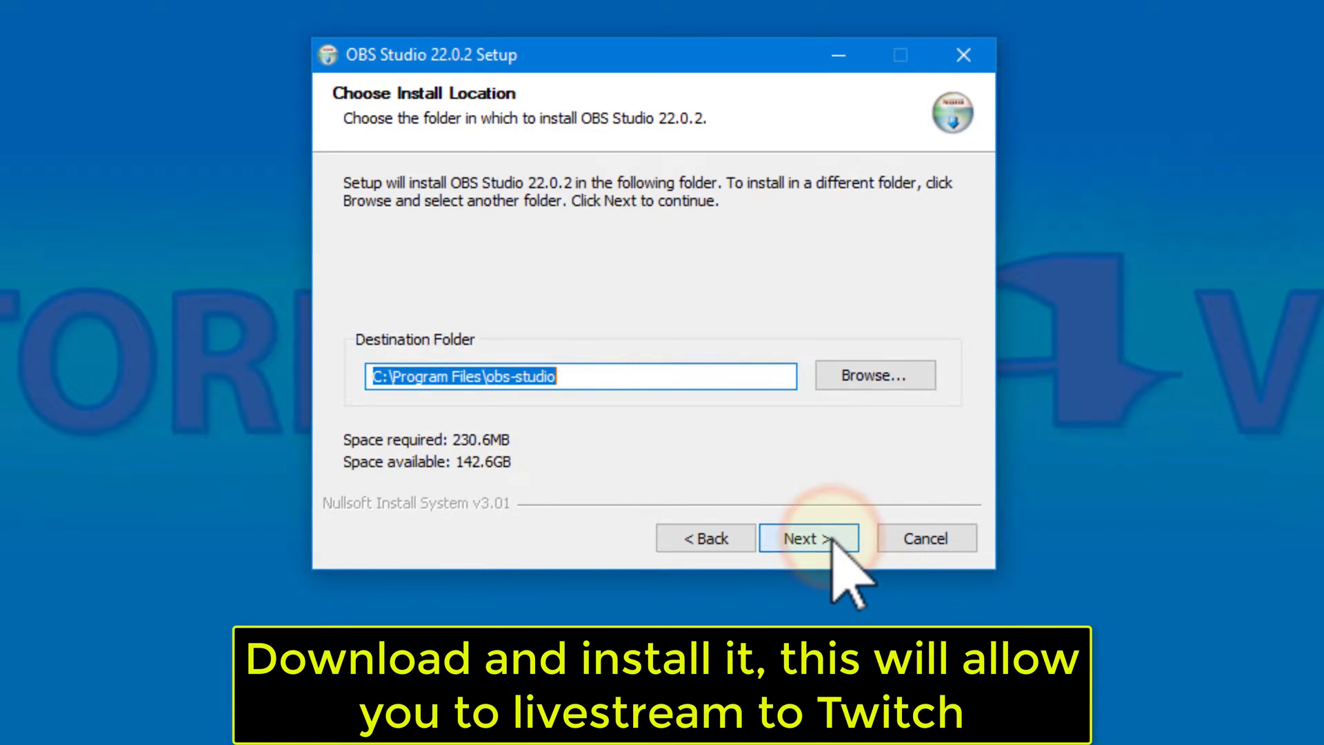
left_click(833, 539)
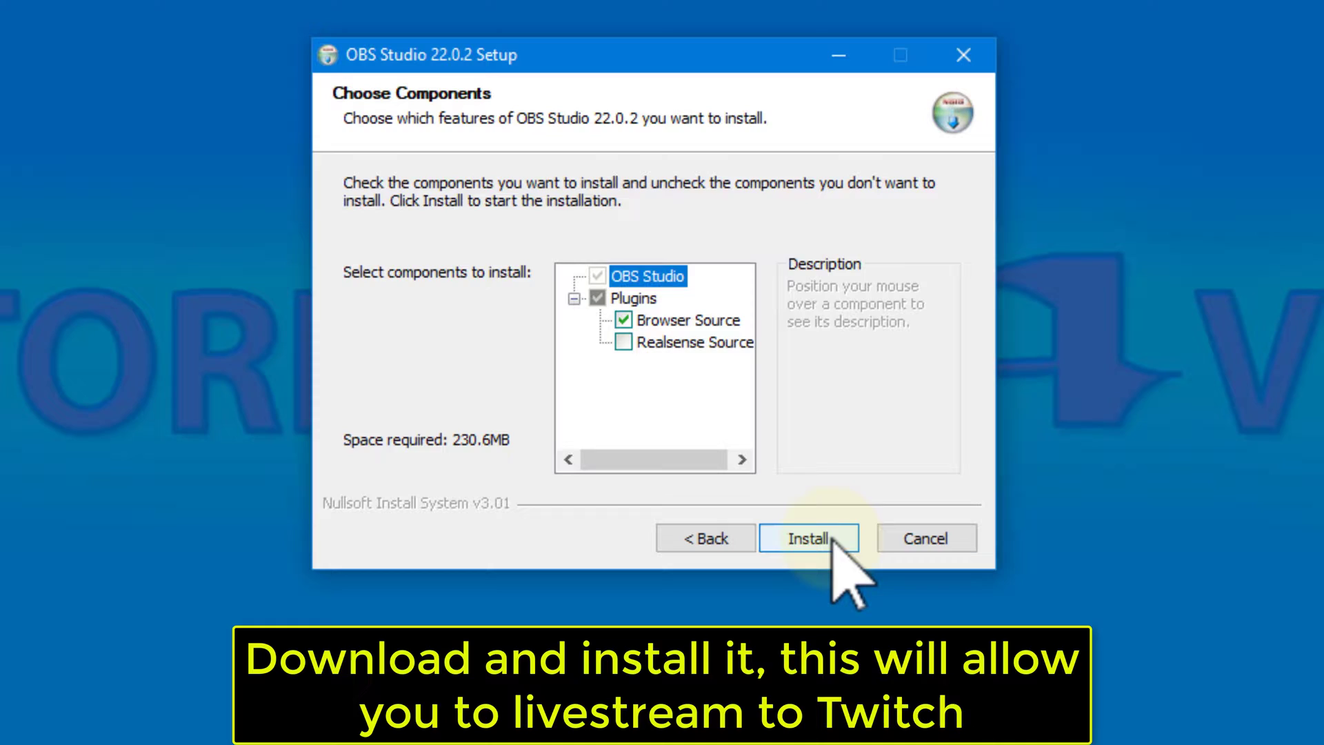
left_click(832, 540)
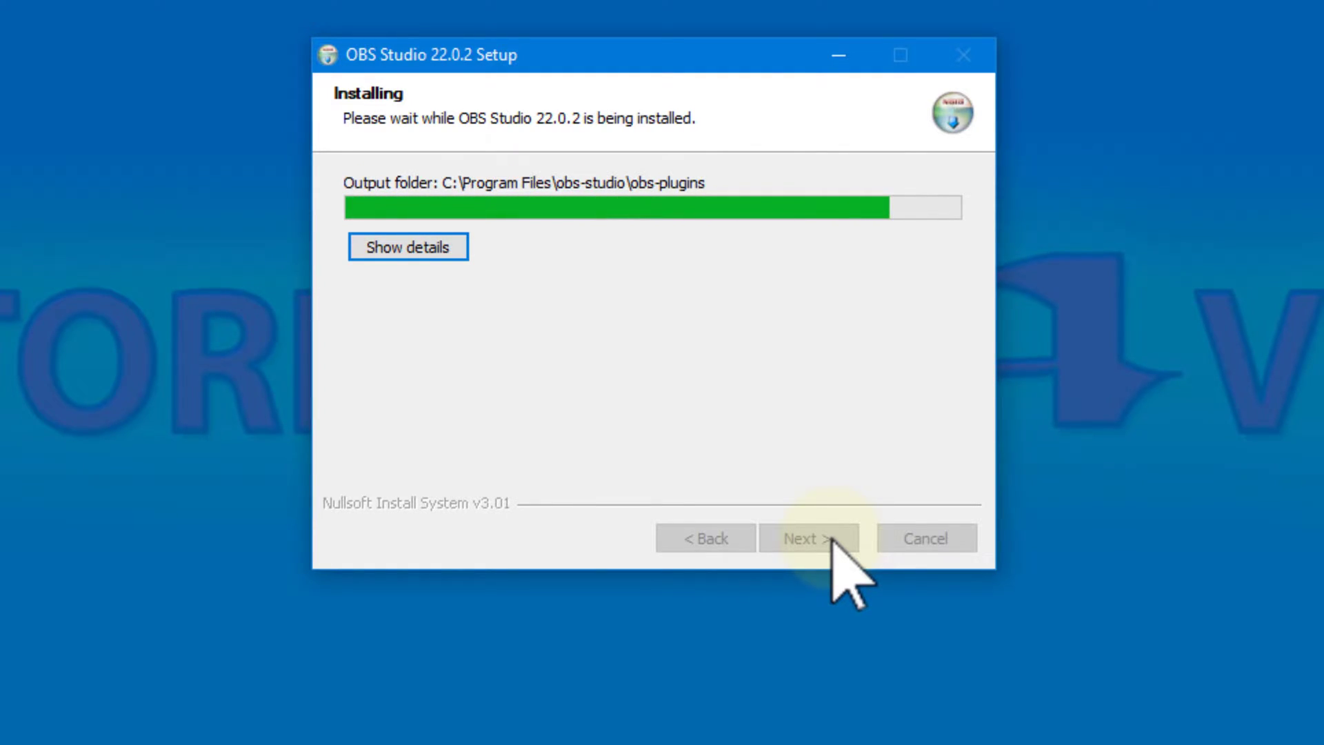
left_click(831, 534)
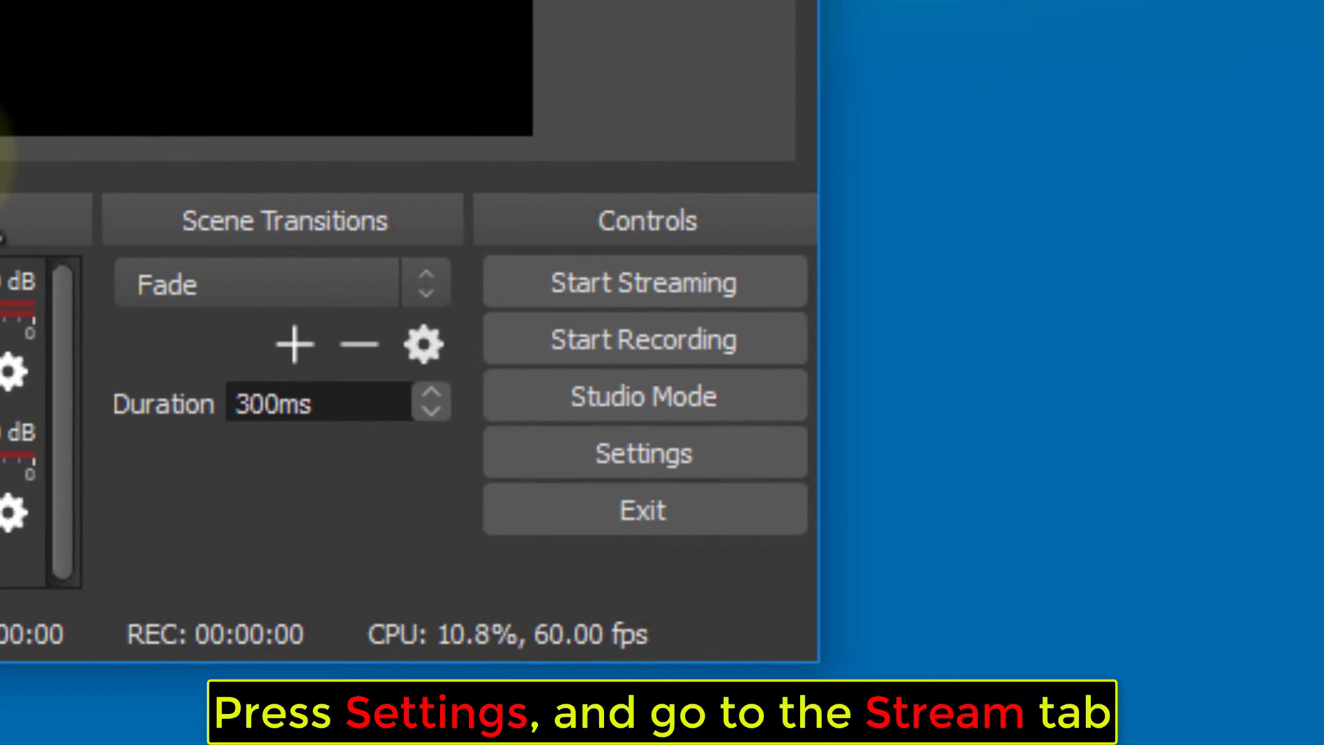
Step: Paste the copied Twitch stream key into OBS's Stream settings and save them
left_click(758, 455)
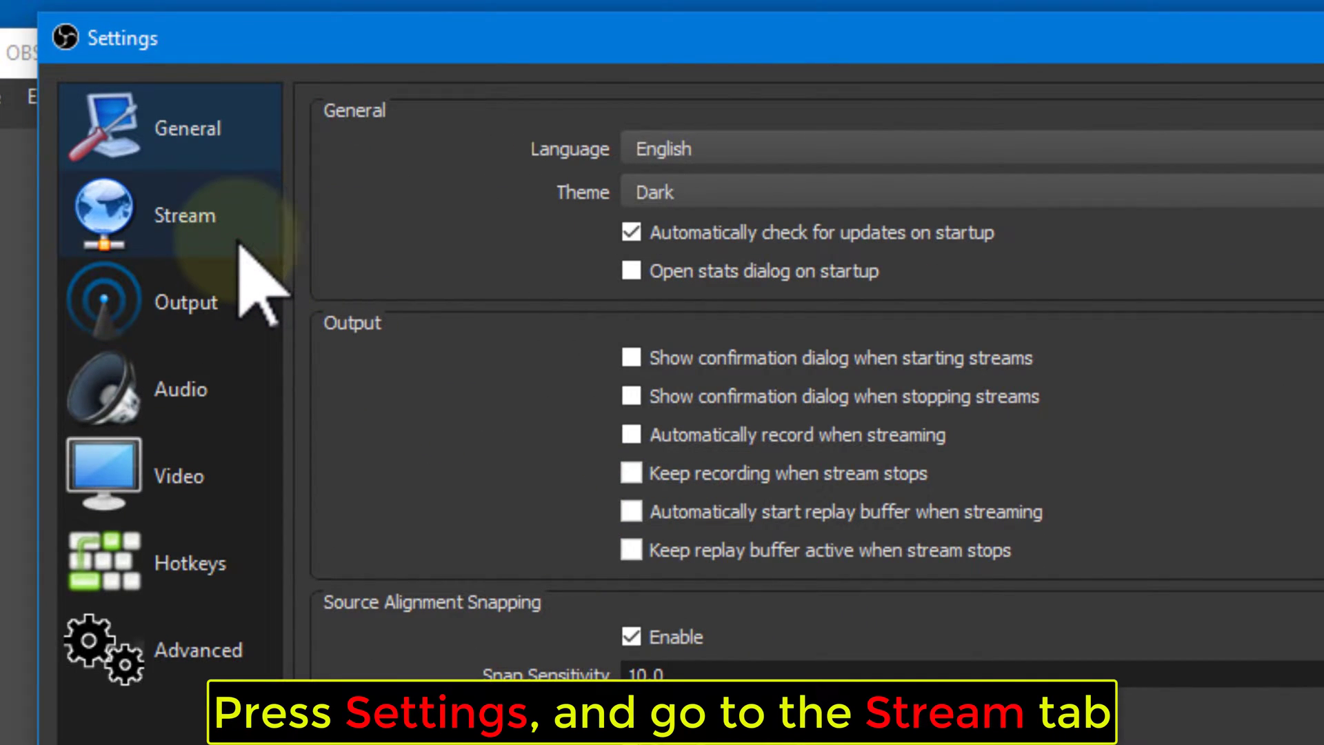
left_click(238, 245)
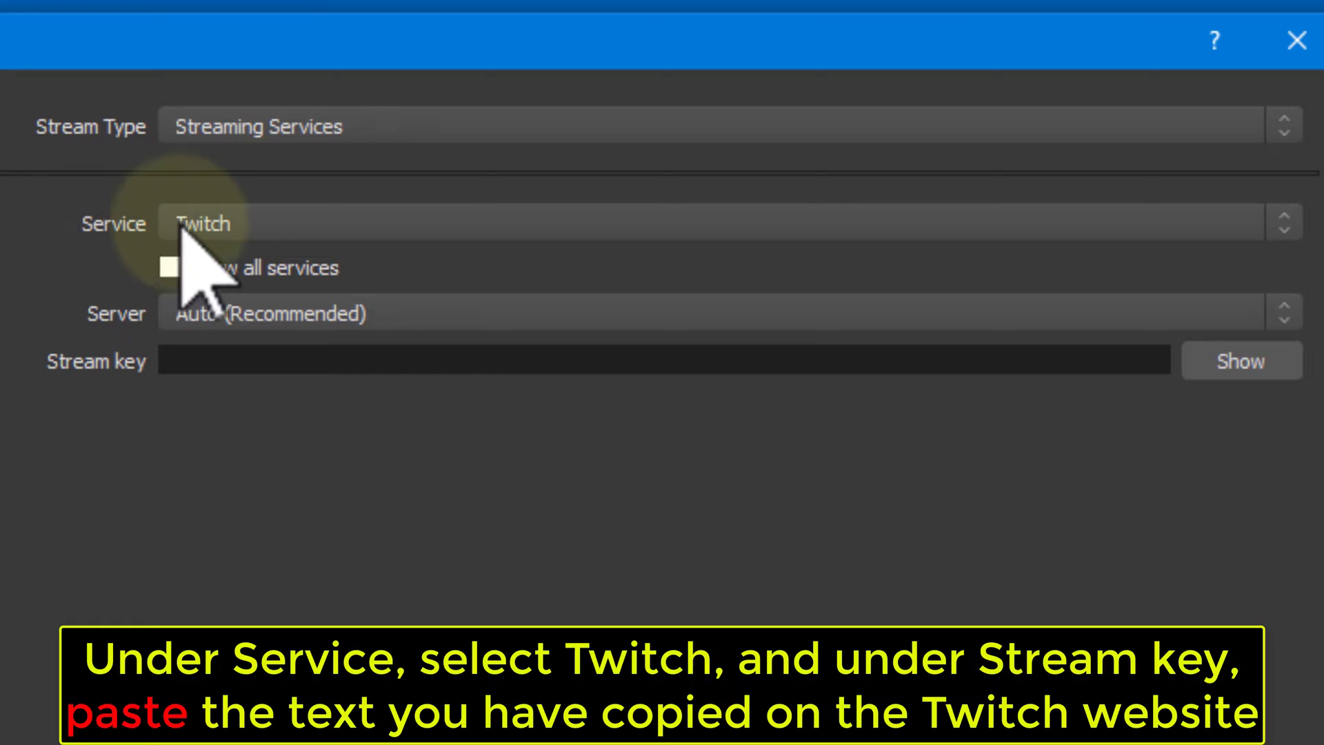
left_click(343, 360)
right_click(328, 217)
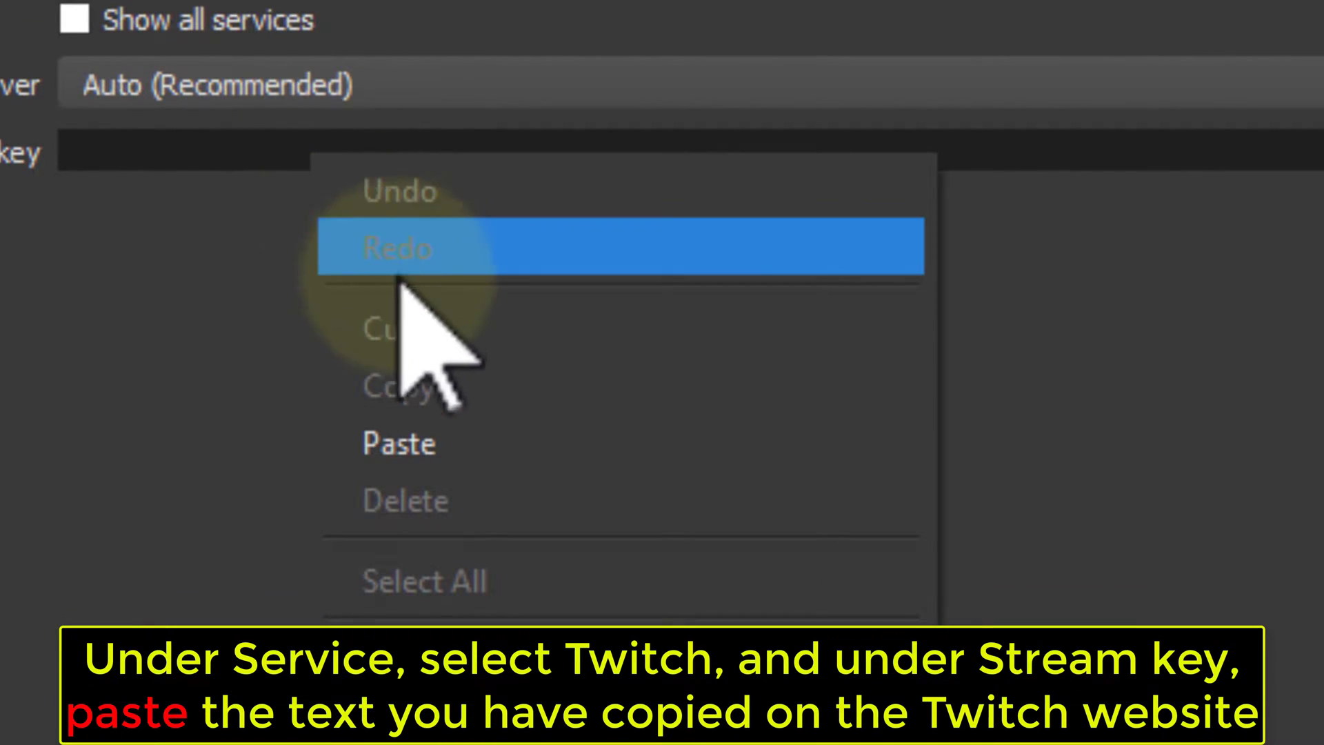
left_click(481, 442)
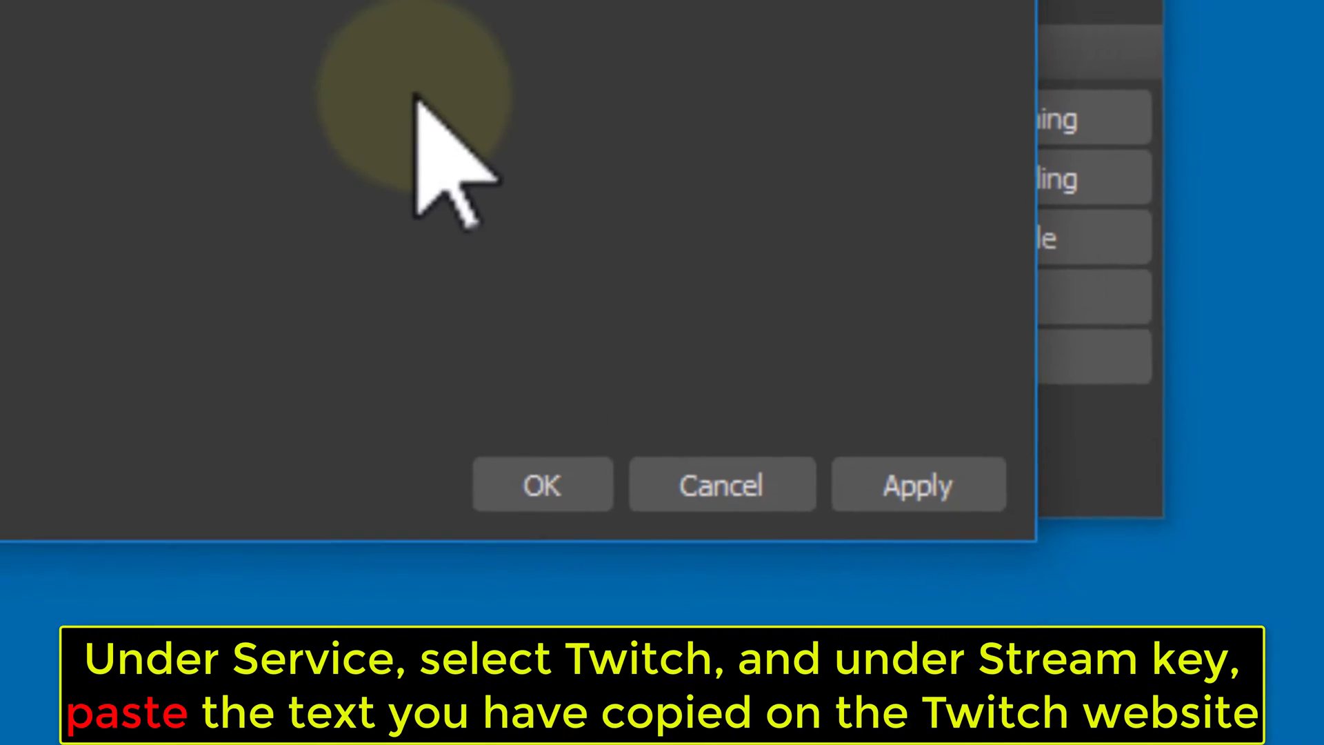
left_click(863, 461)
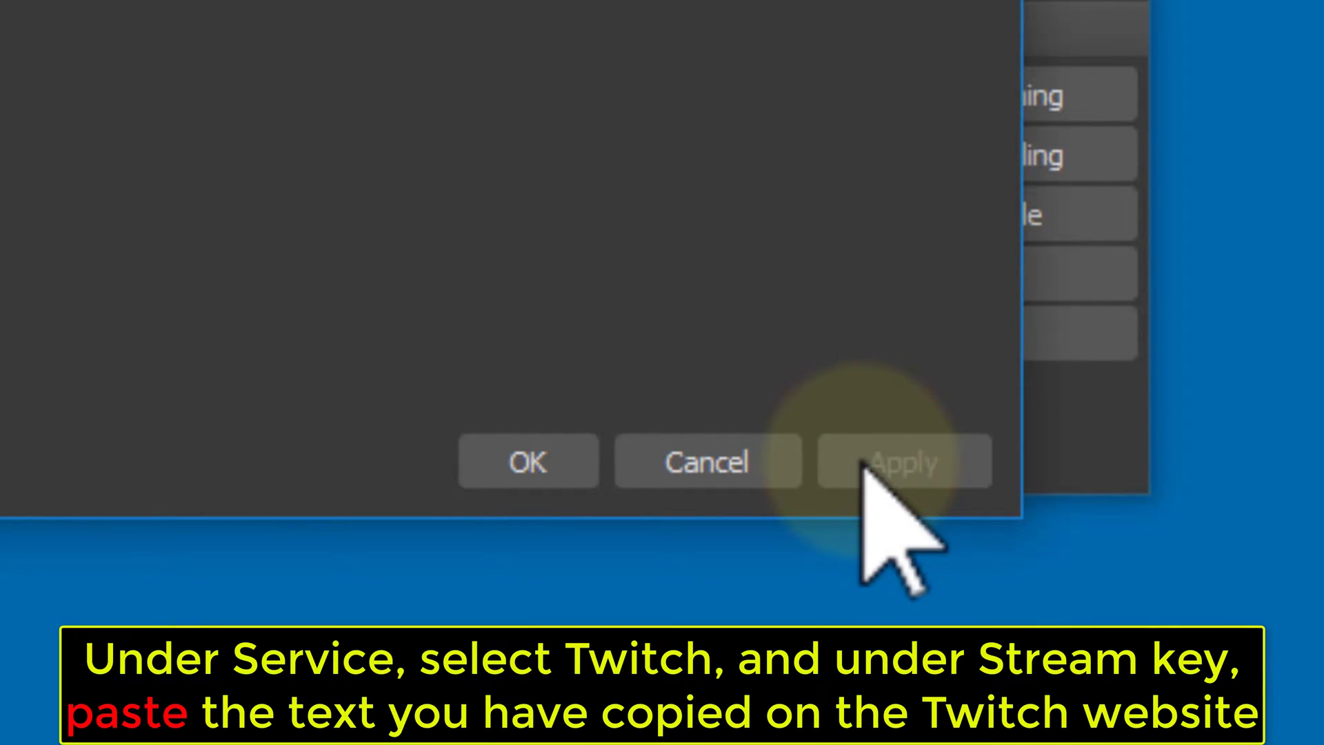
left_click(576, 461)
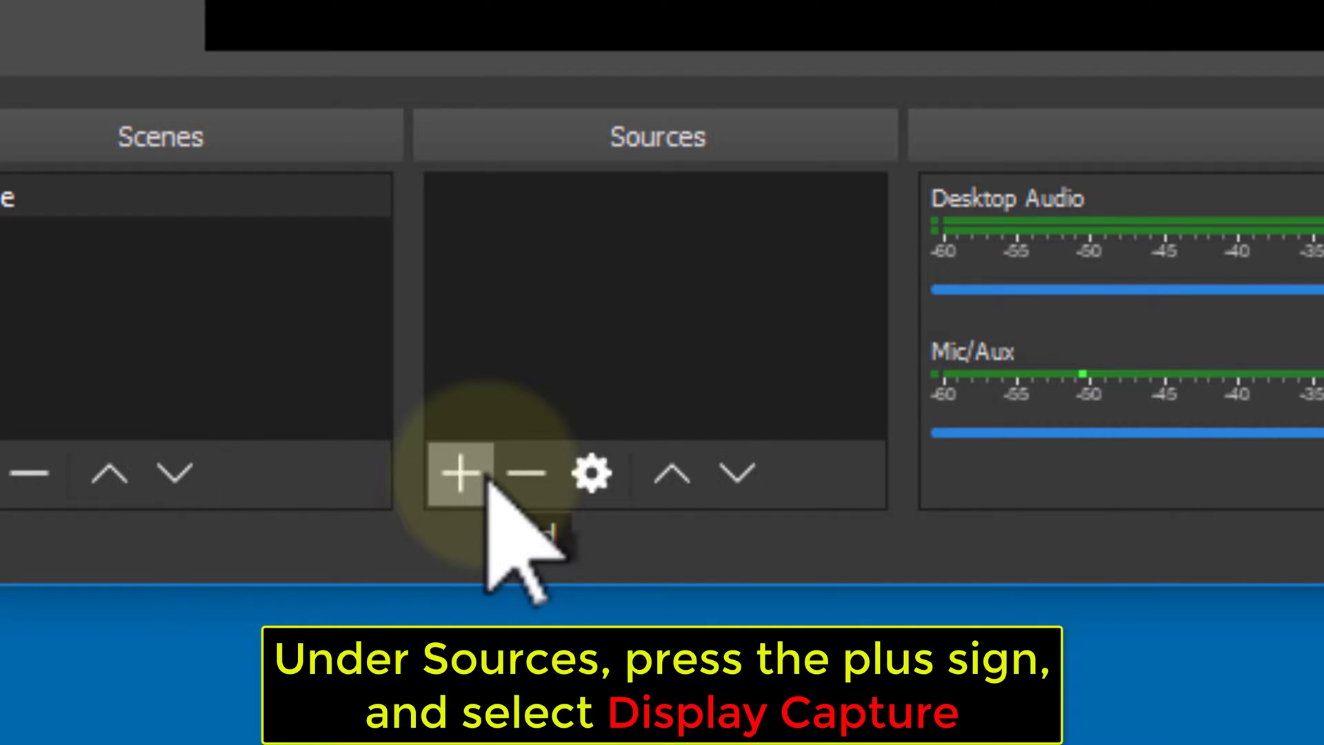
Step: Add a Display Capture source showing the full 1920x1080 desktop in the scene
left_click(485, 475)
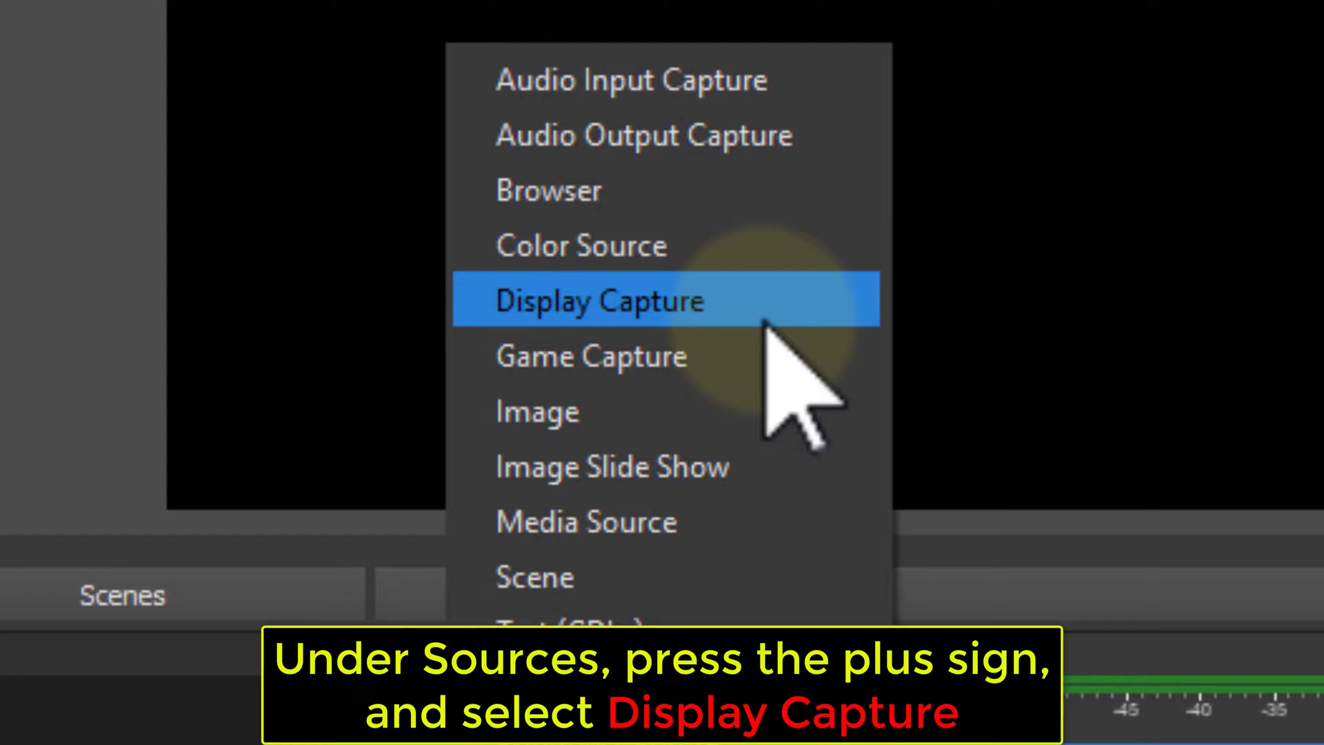
left_click(764, 320)
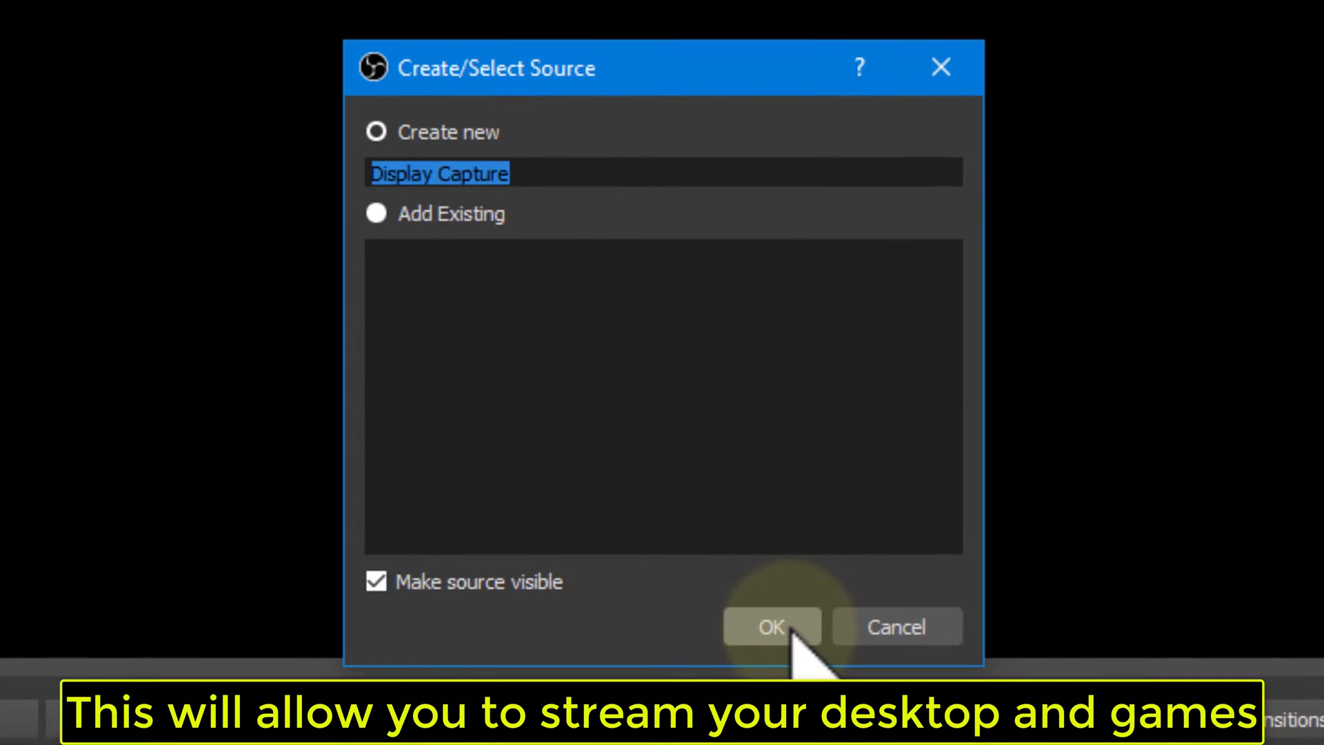
left_click(792, 629)
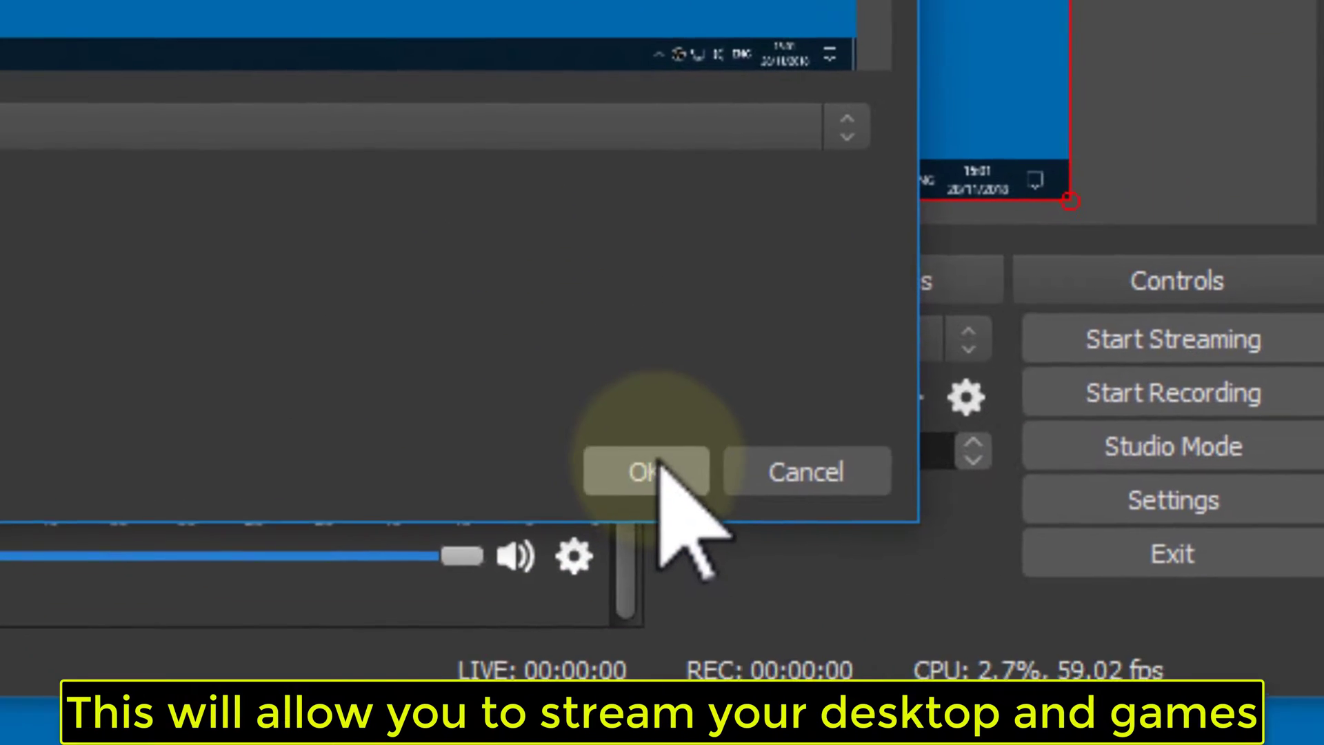
left_click(655, 463)
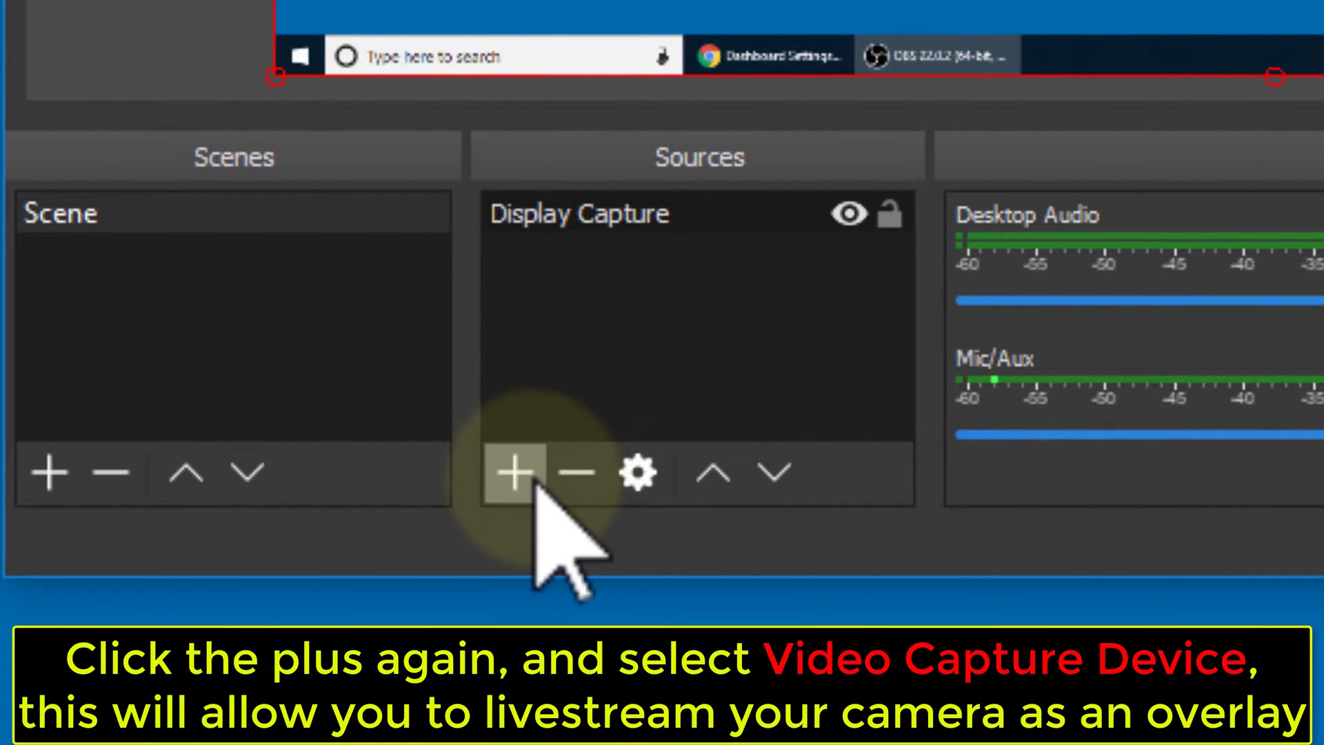
Step: Add a Video Capture Device source that overlays the webcam above Display Capture
left_click(517, 473)
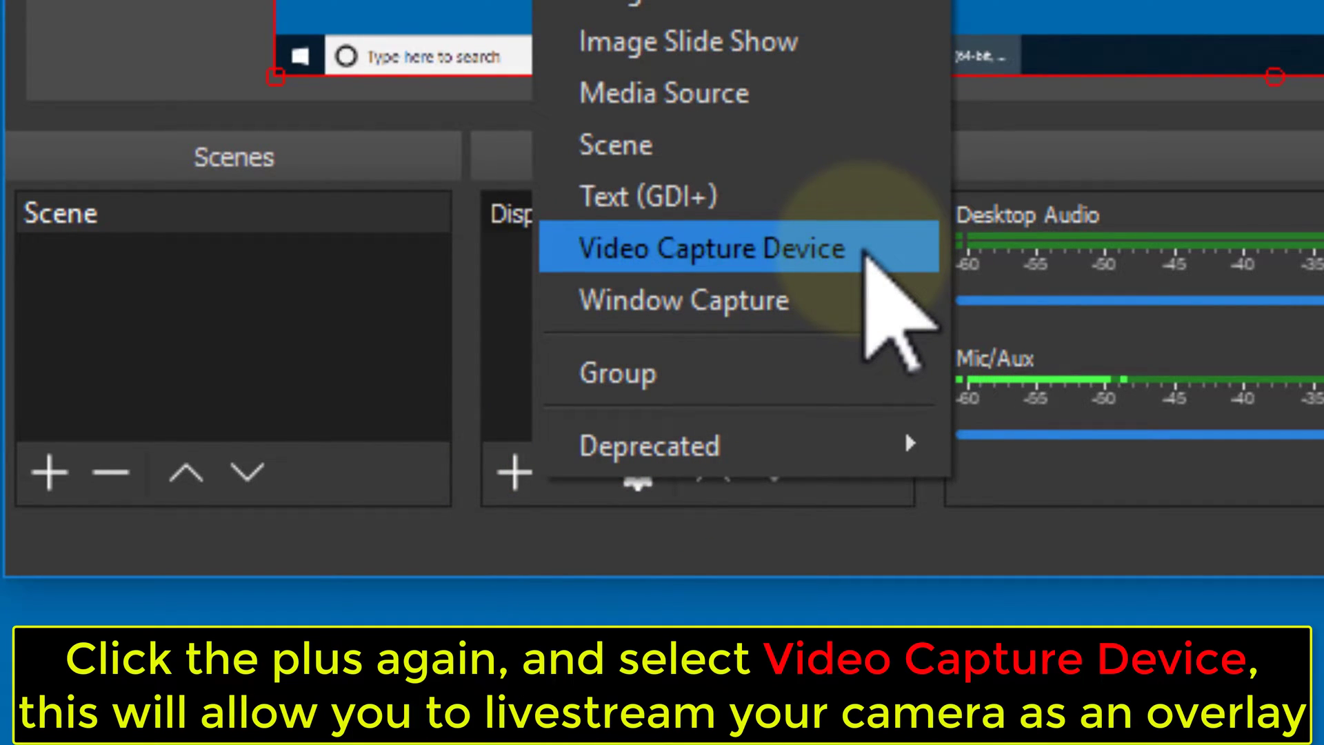
left_click(861, 249)
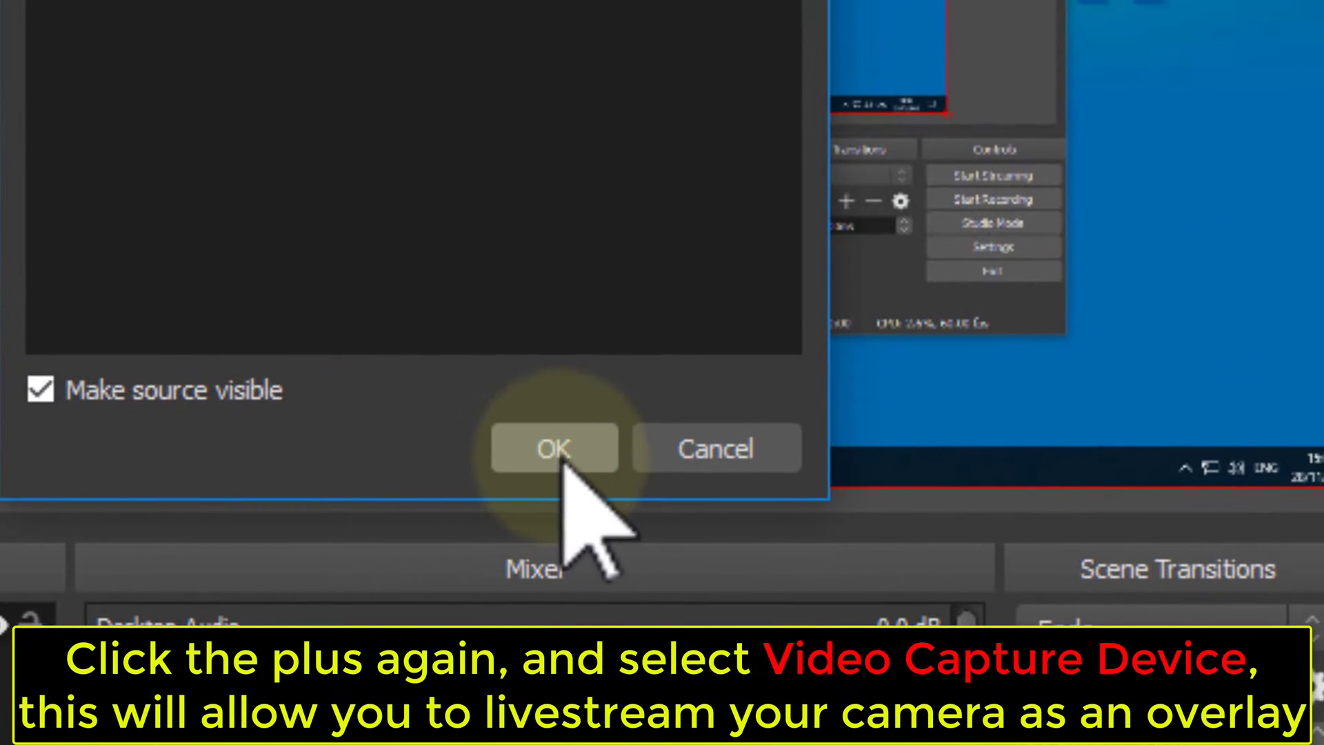
left_click(557, 450)
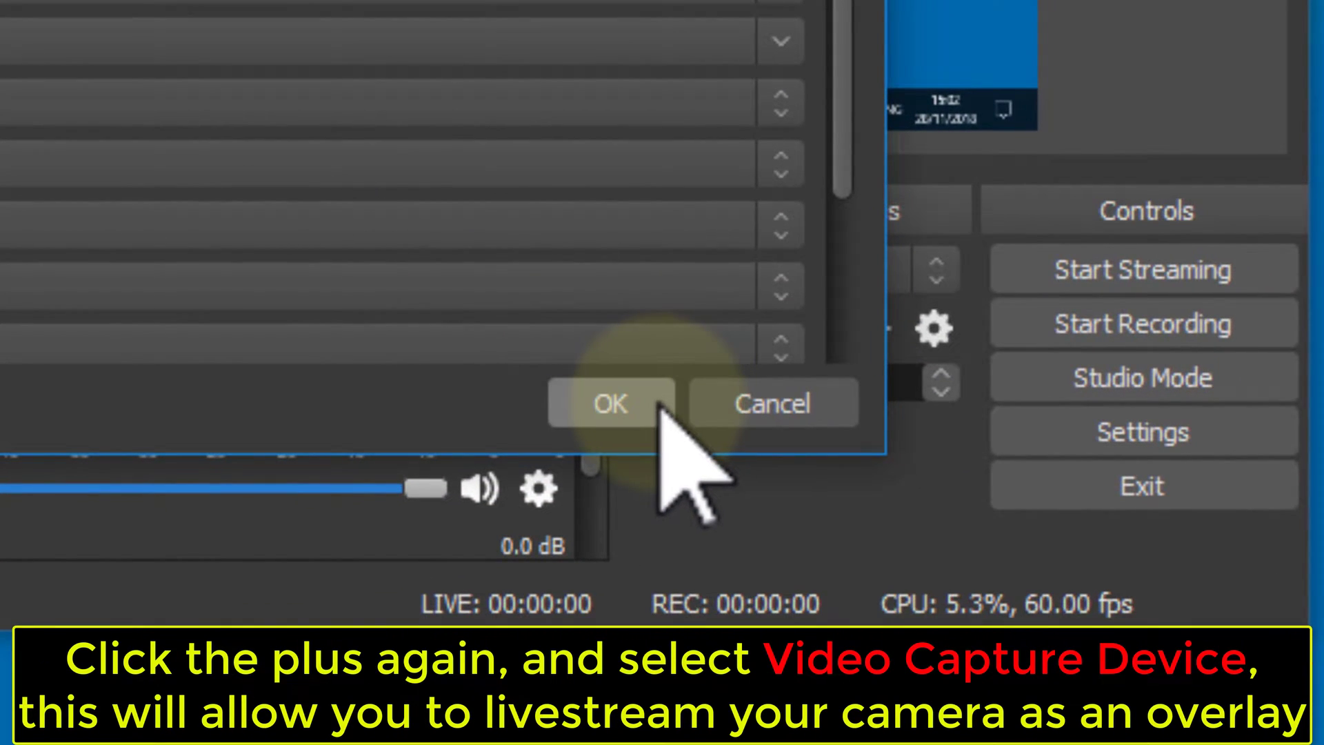
left_click(656, 404)
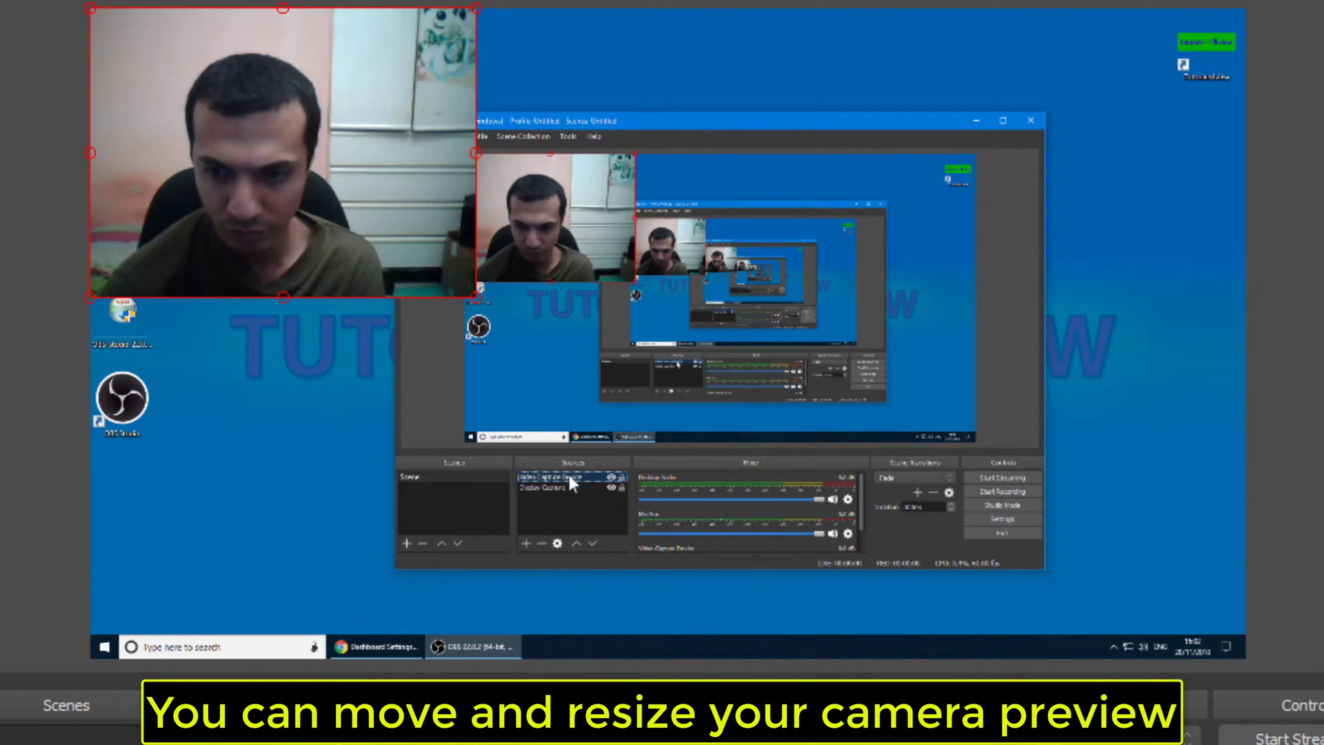
Step: Shrink the webcam into a bottom-right overlay, then start streaming to Twitch
left_click_drag(324, 193, 1062, 528)
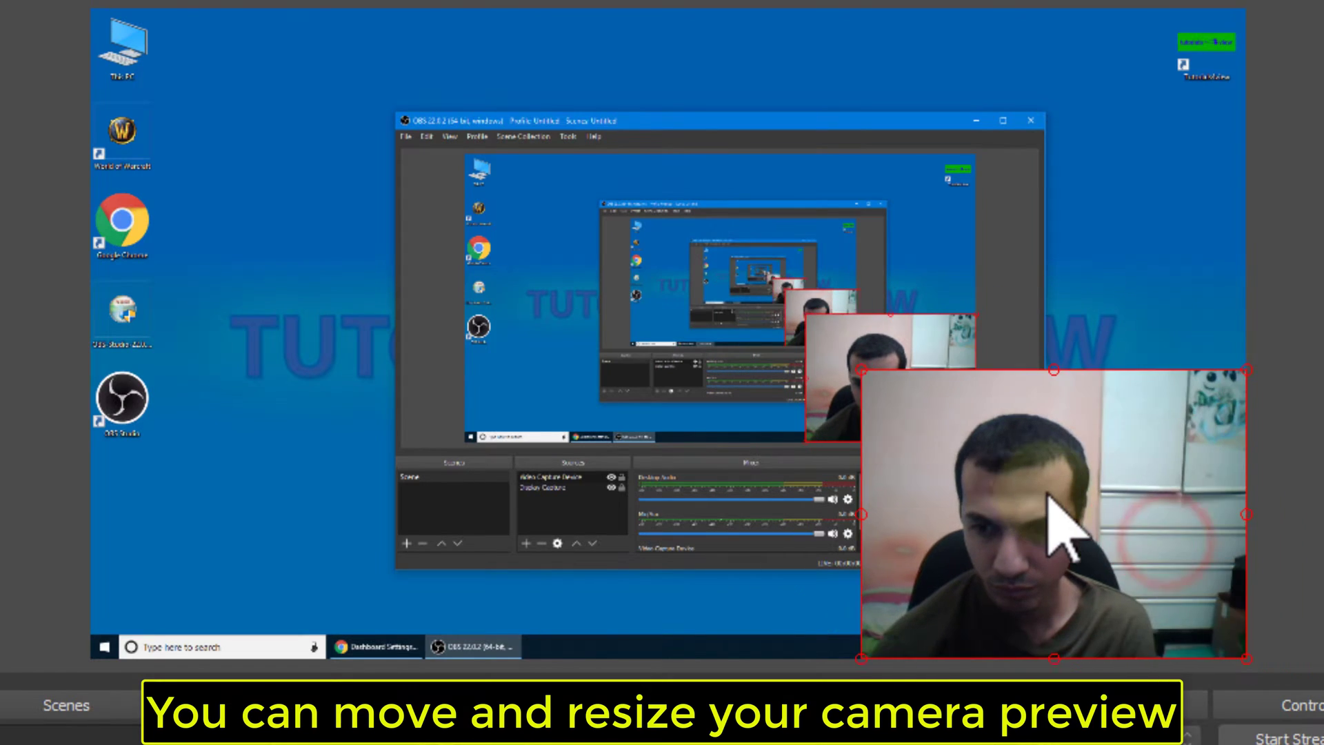
left_click_drag(858, 369, 1029, 495)
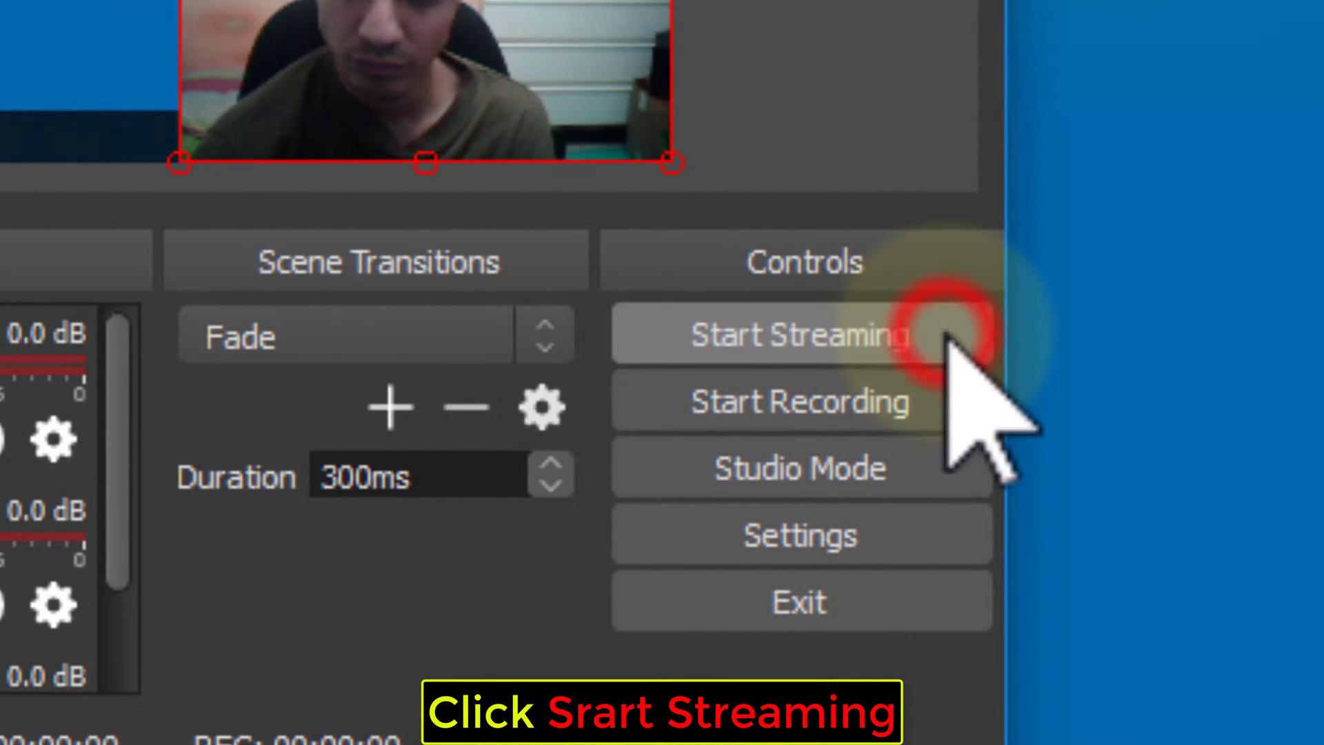
left_click(946, 335)
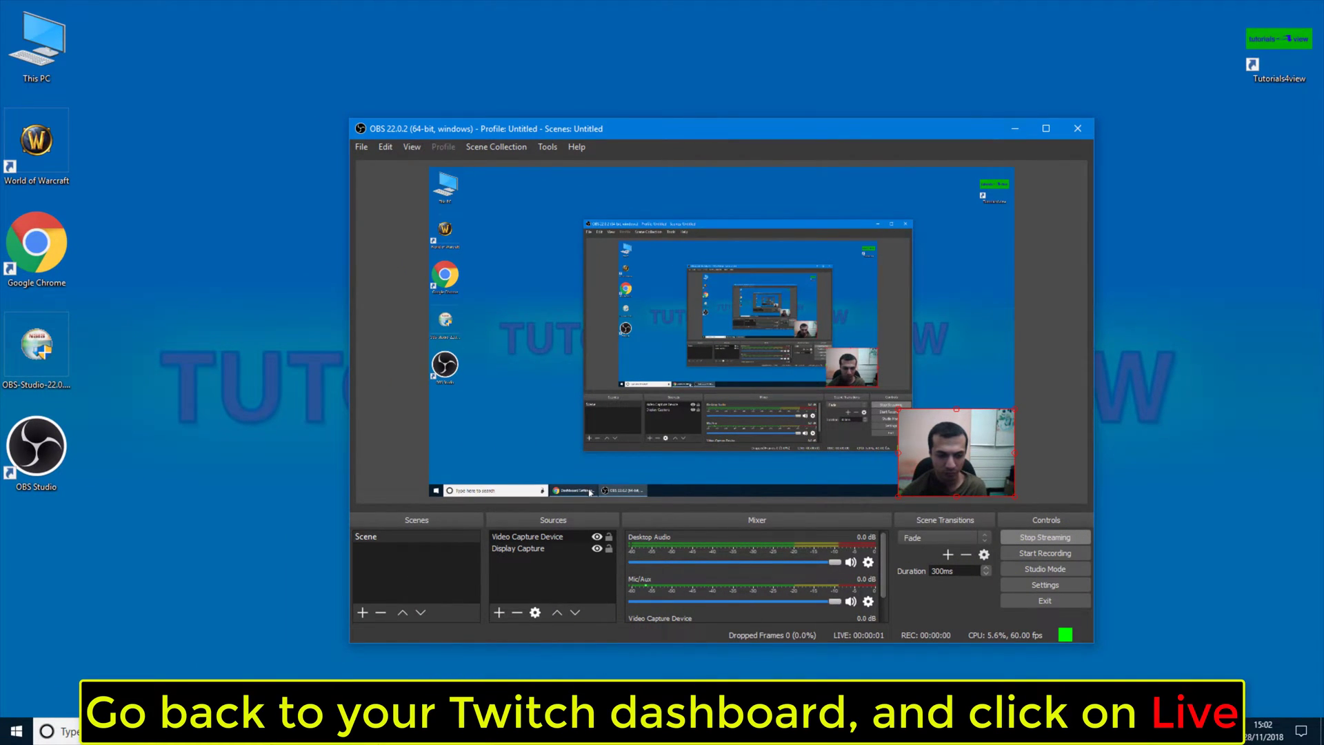
left_click(363, 732)
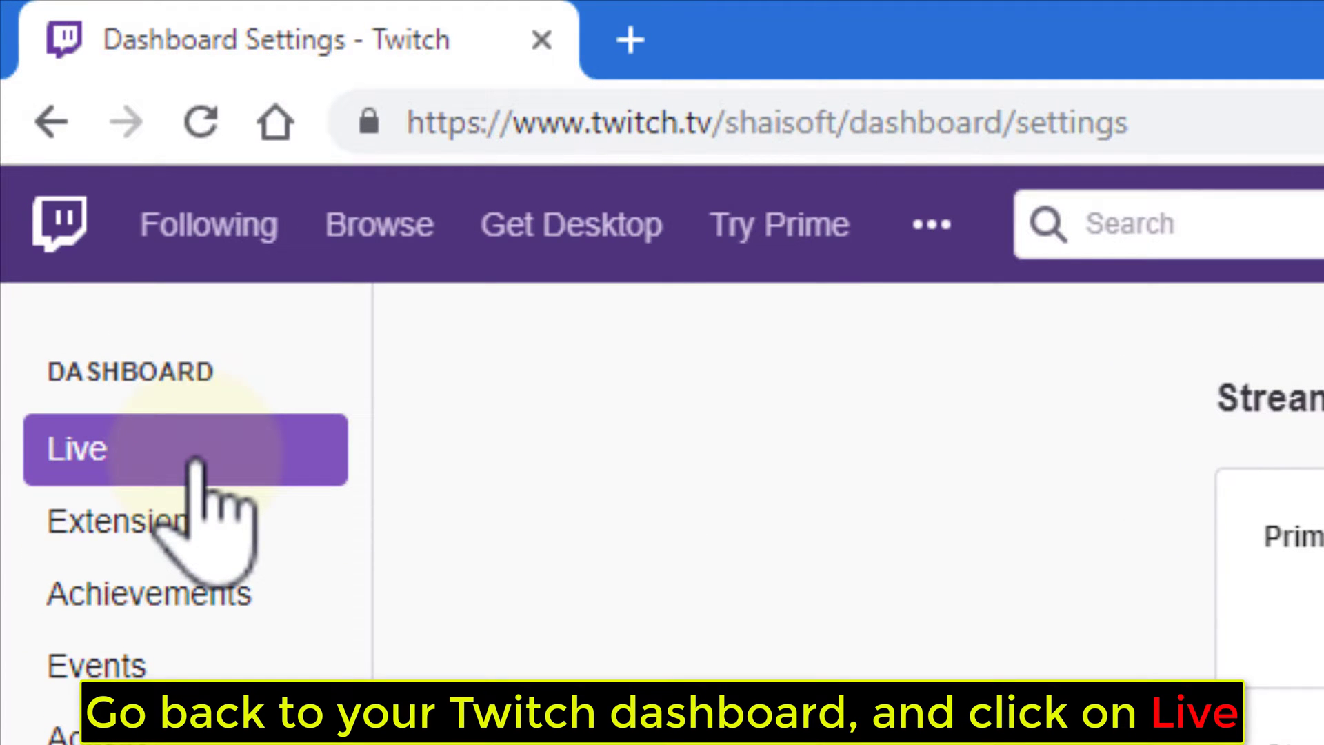
Step: Open Twitch's Live dashboard and raise the Video Preview volume to full
left_click(195, 459)
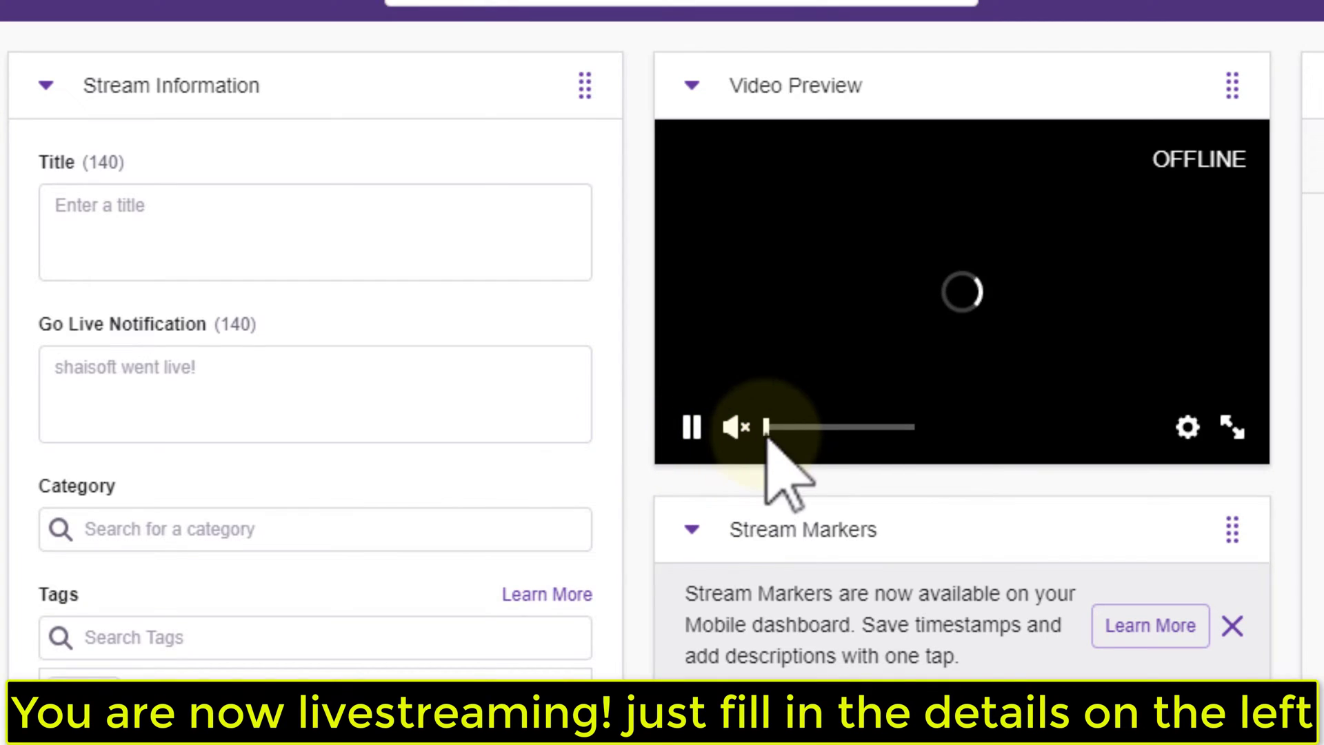
left_click_drag(782, 429, 914, 428)
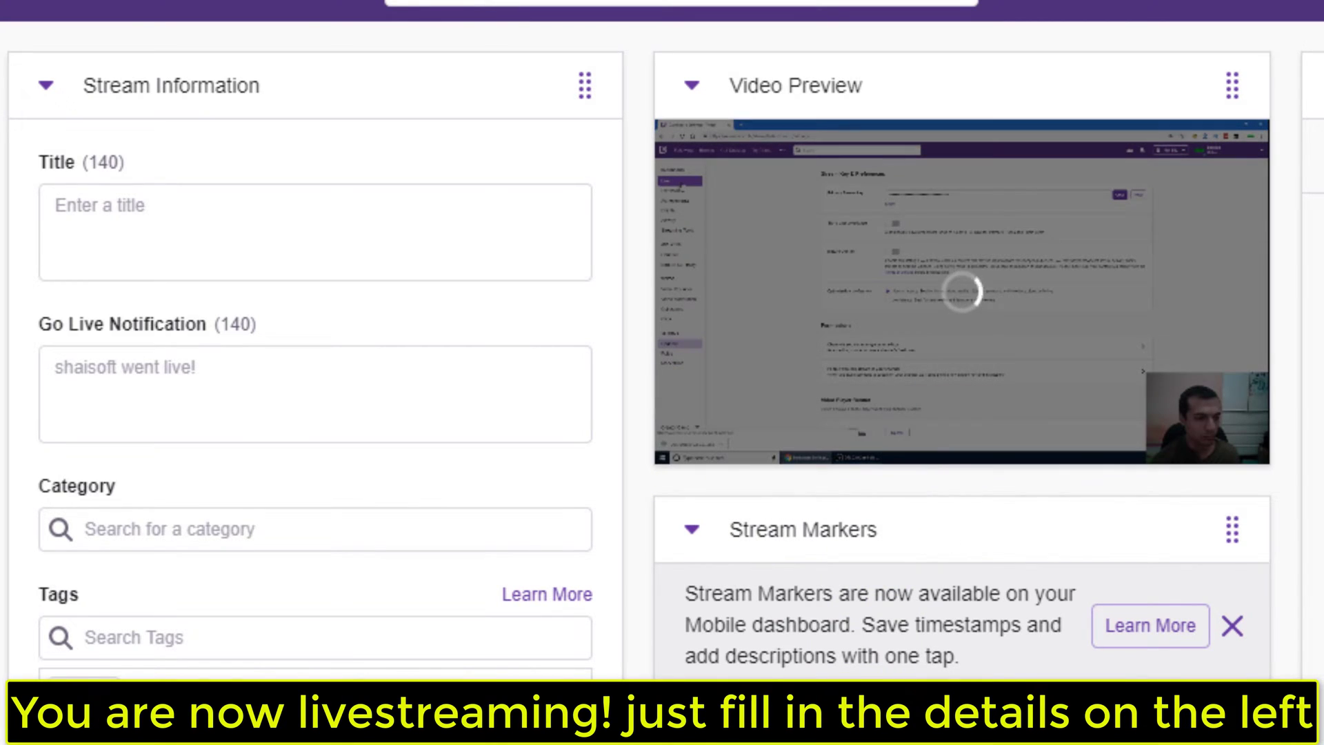
key("alt+Tab")
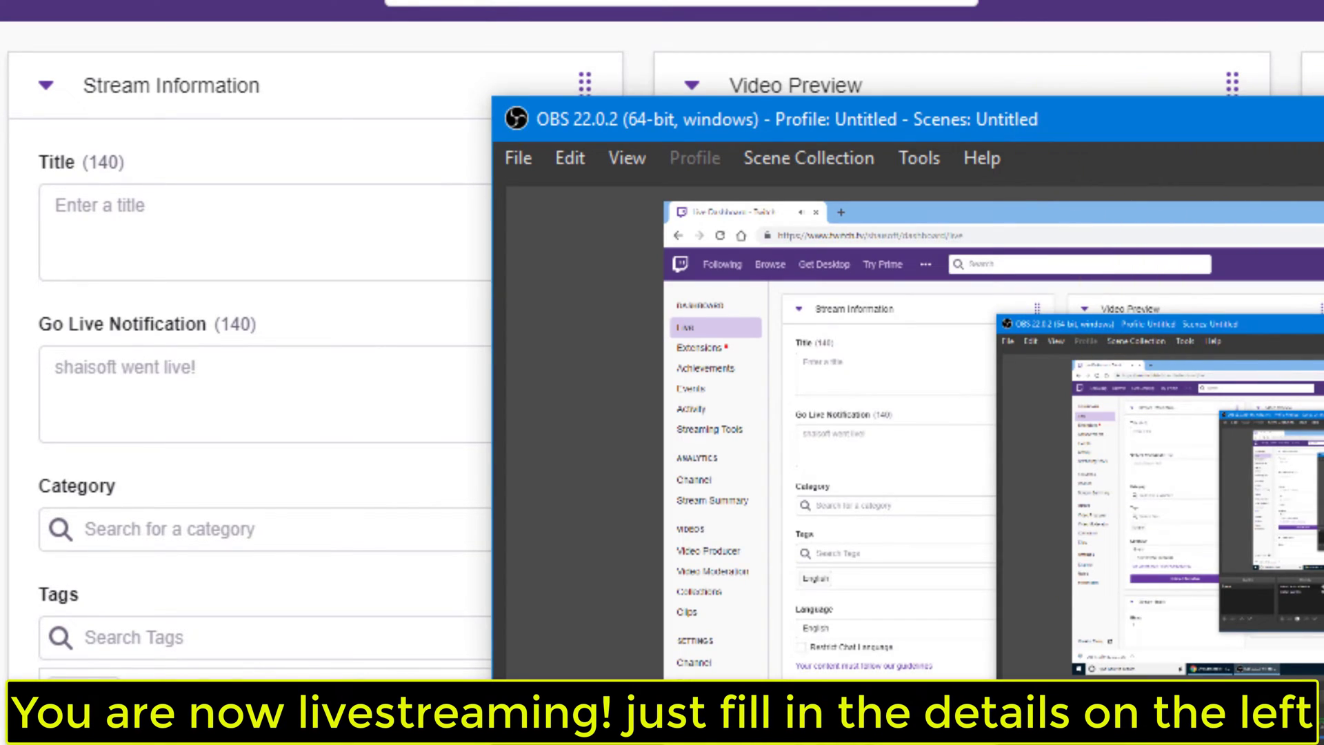
key("alt+Tab")
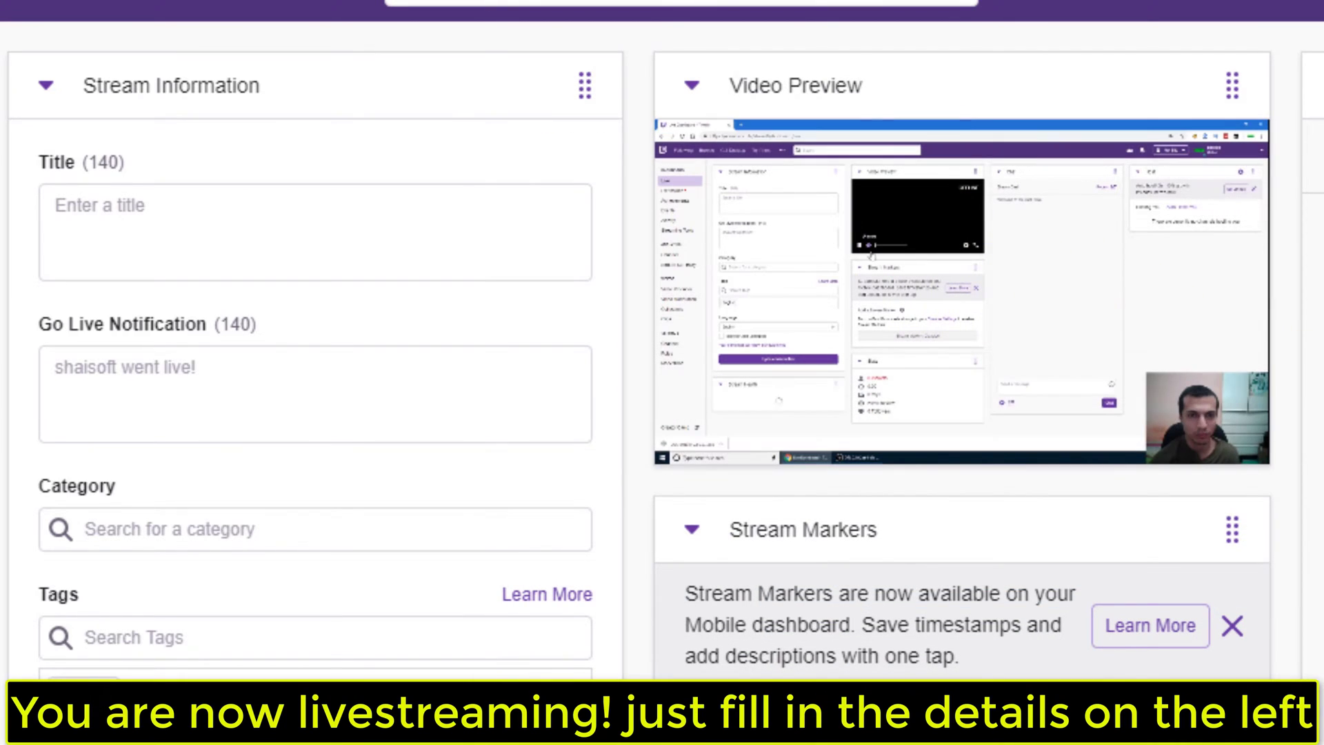